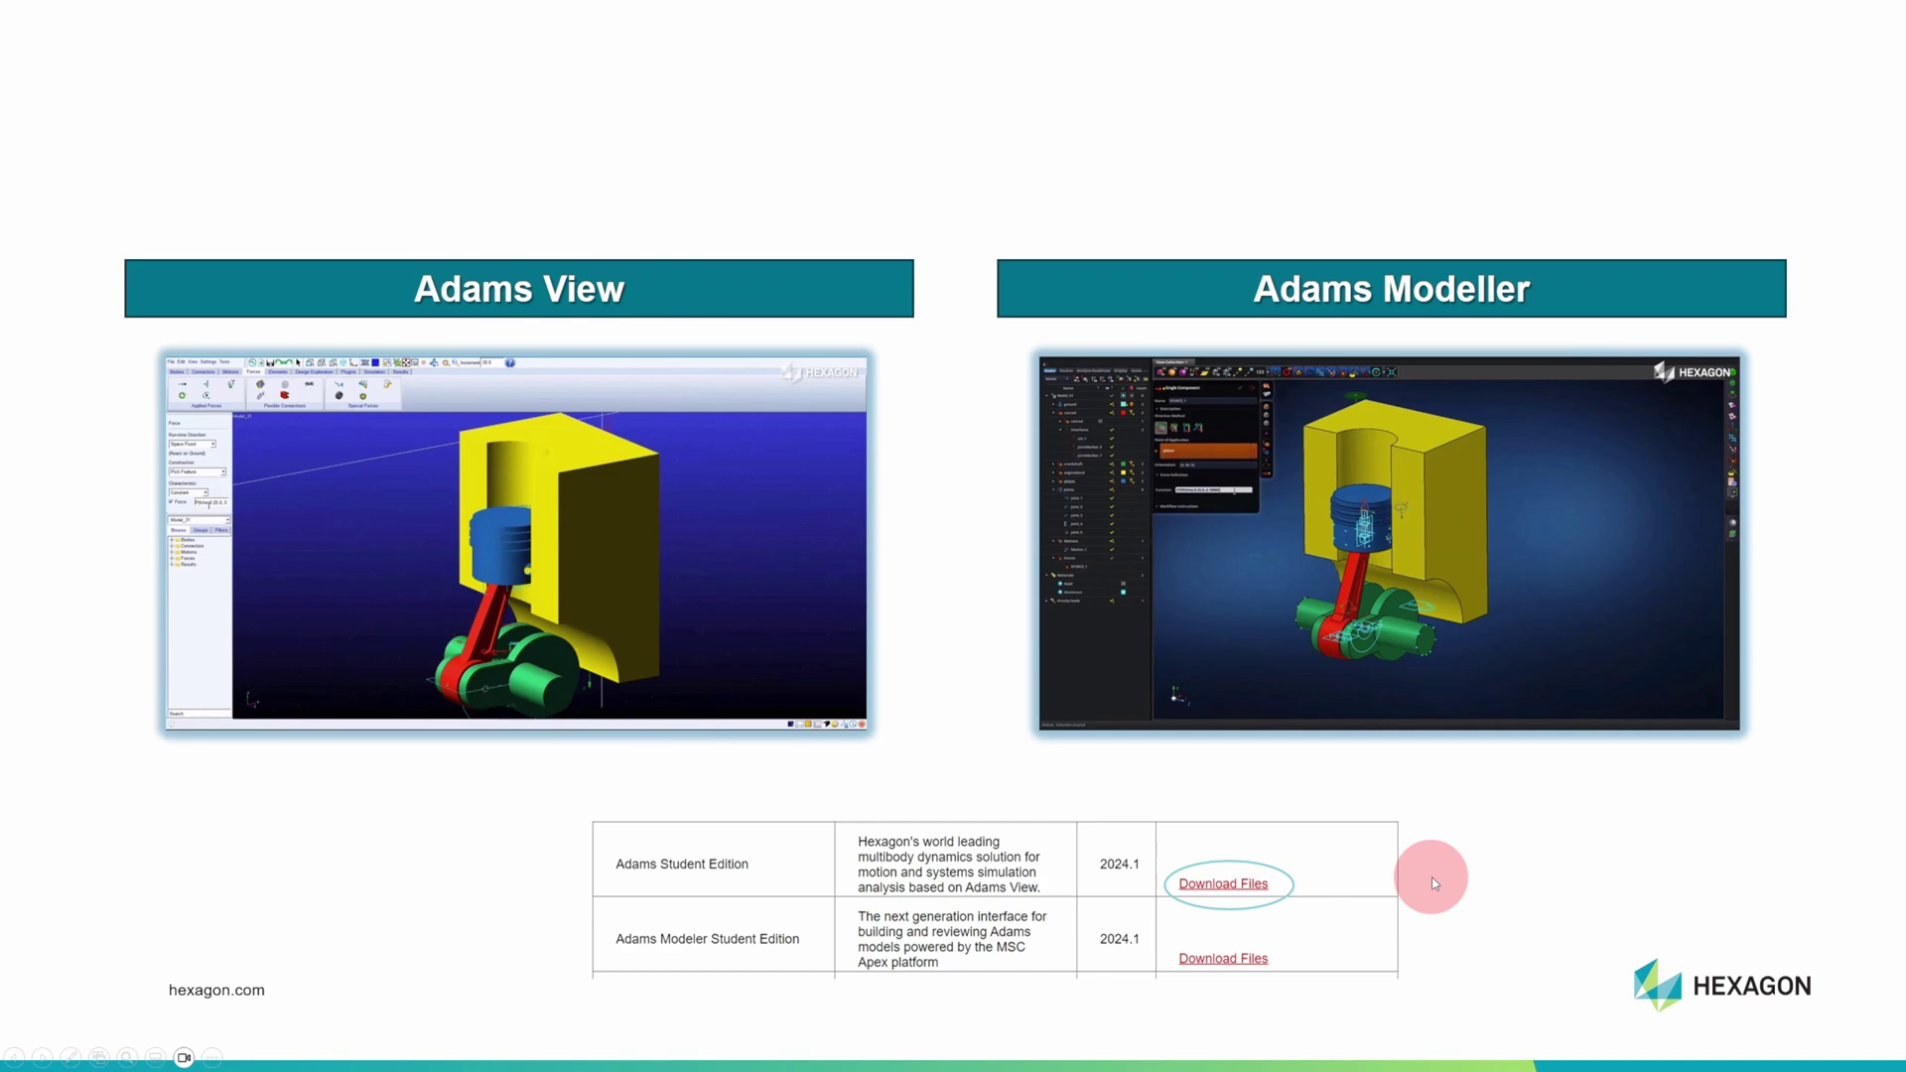
- Advance the presentation to the Adams Car slide
left_click(1431, 878)
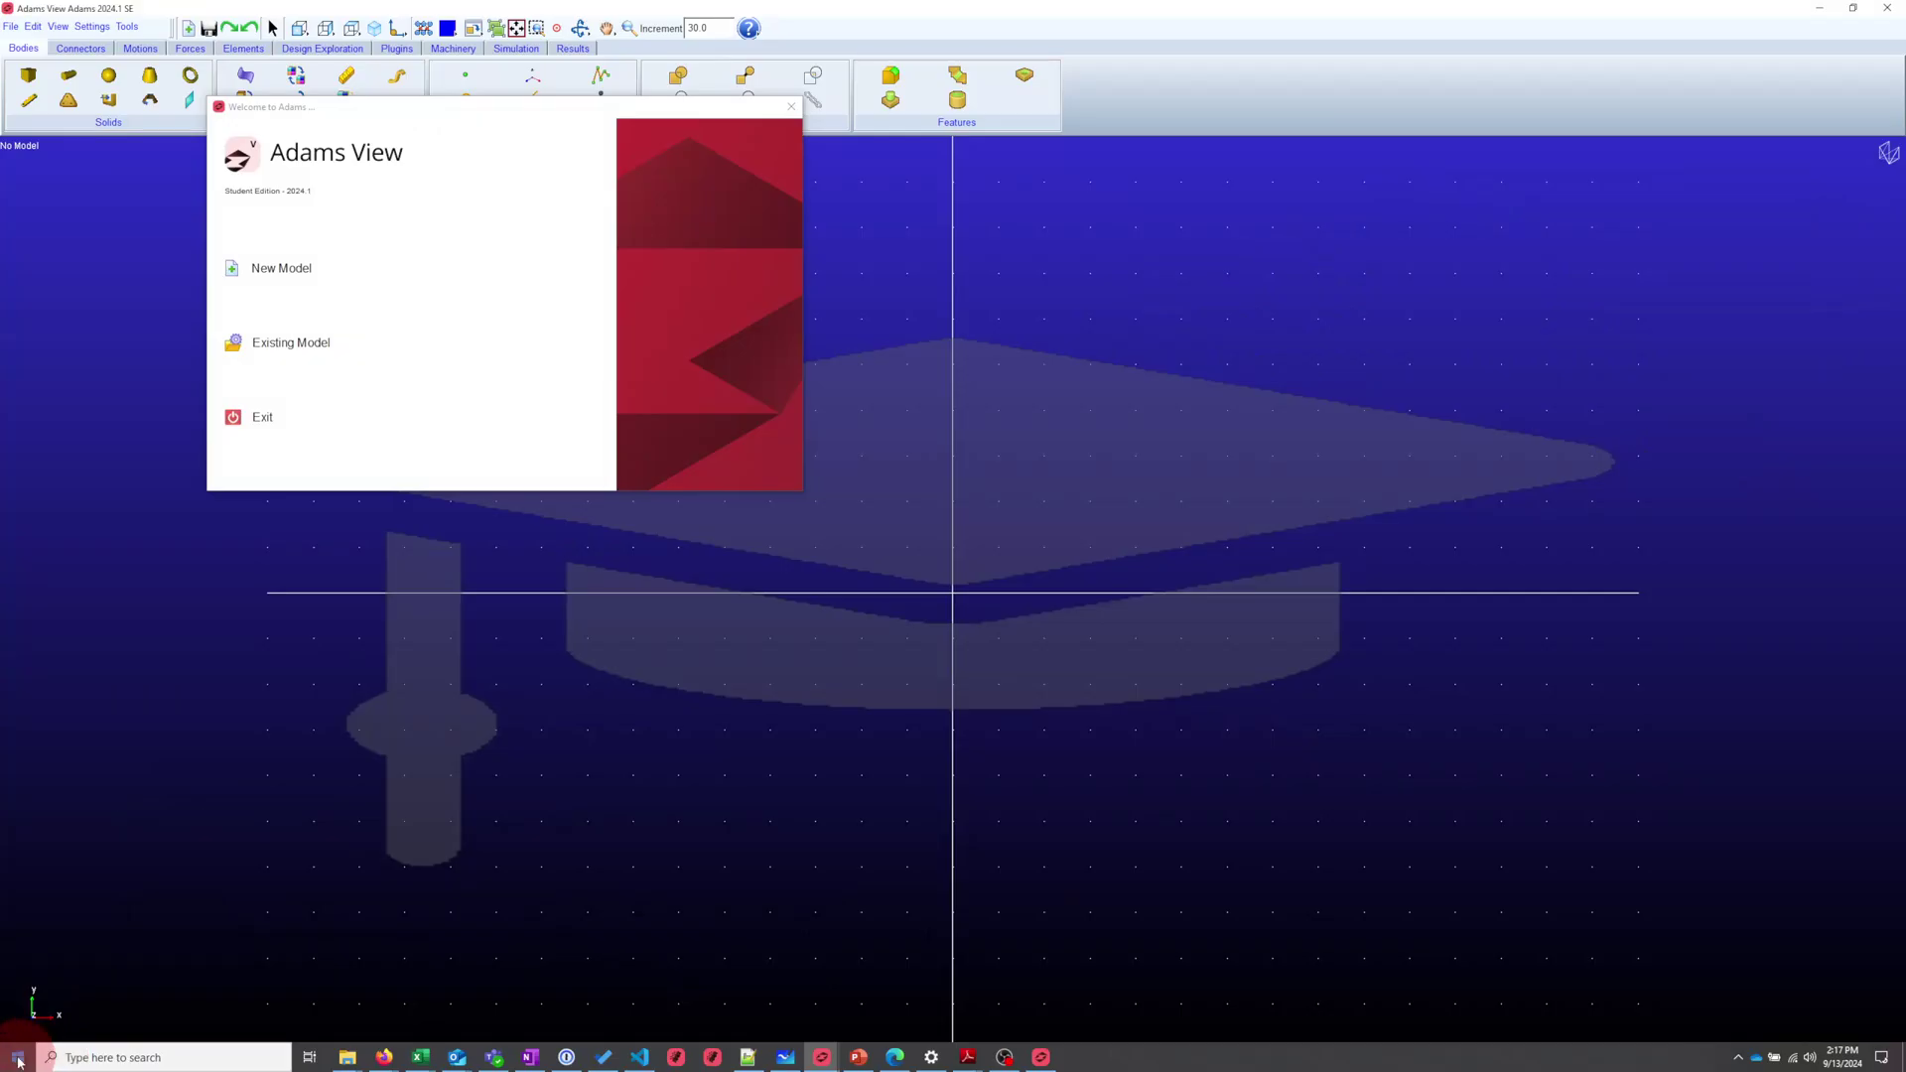
- Check the Adams Student Edition 2024.1 Start menu group, close the welcome screen, and open help
left_click(18, 1060)
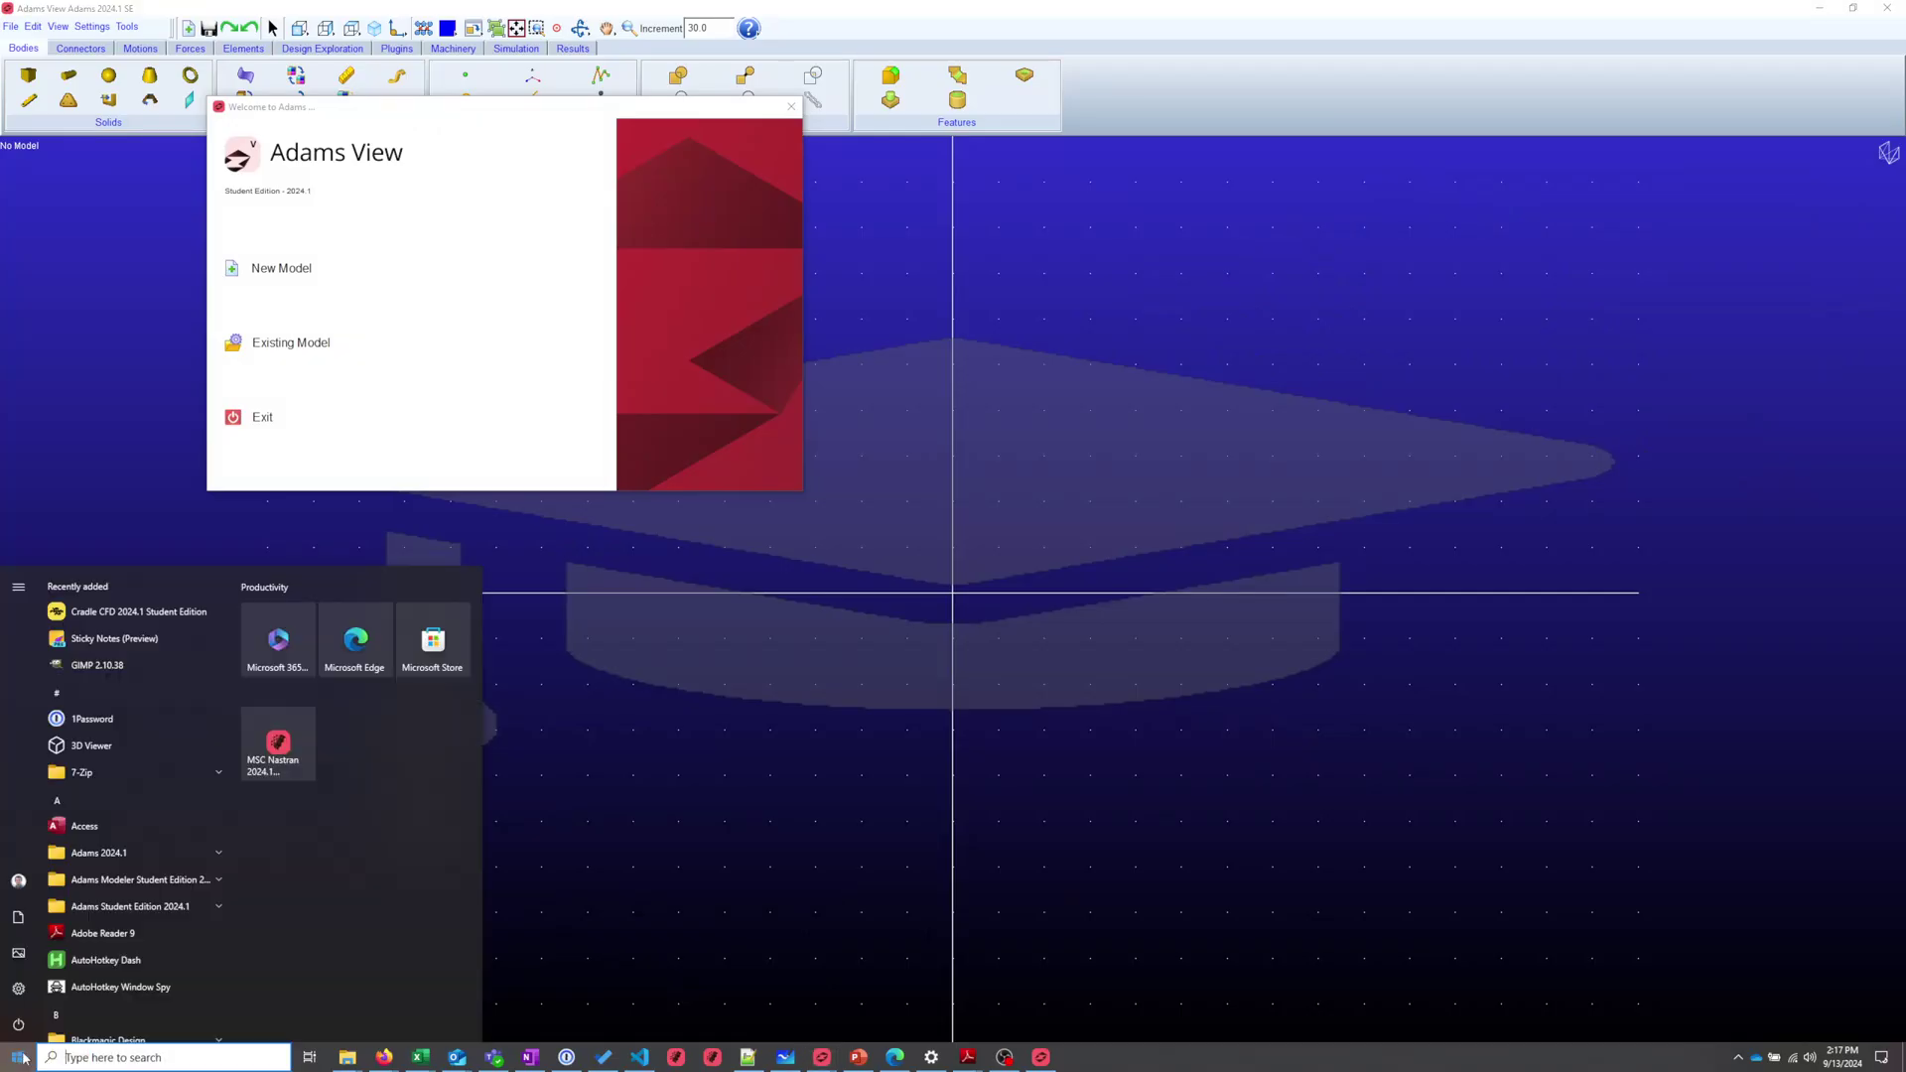
left_click(139, 906)
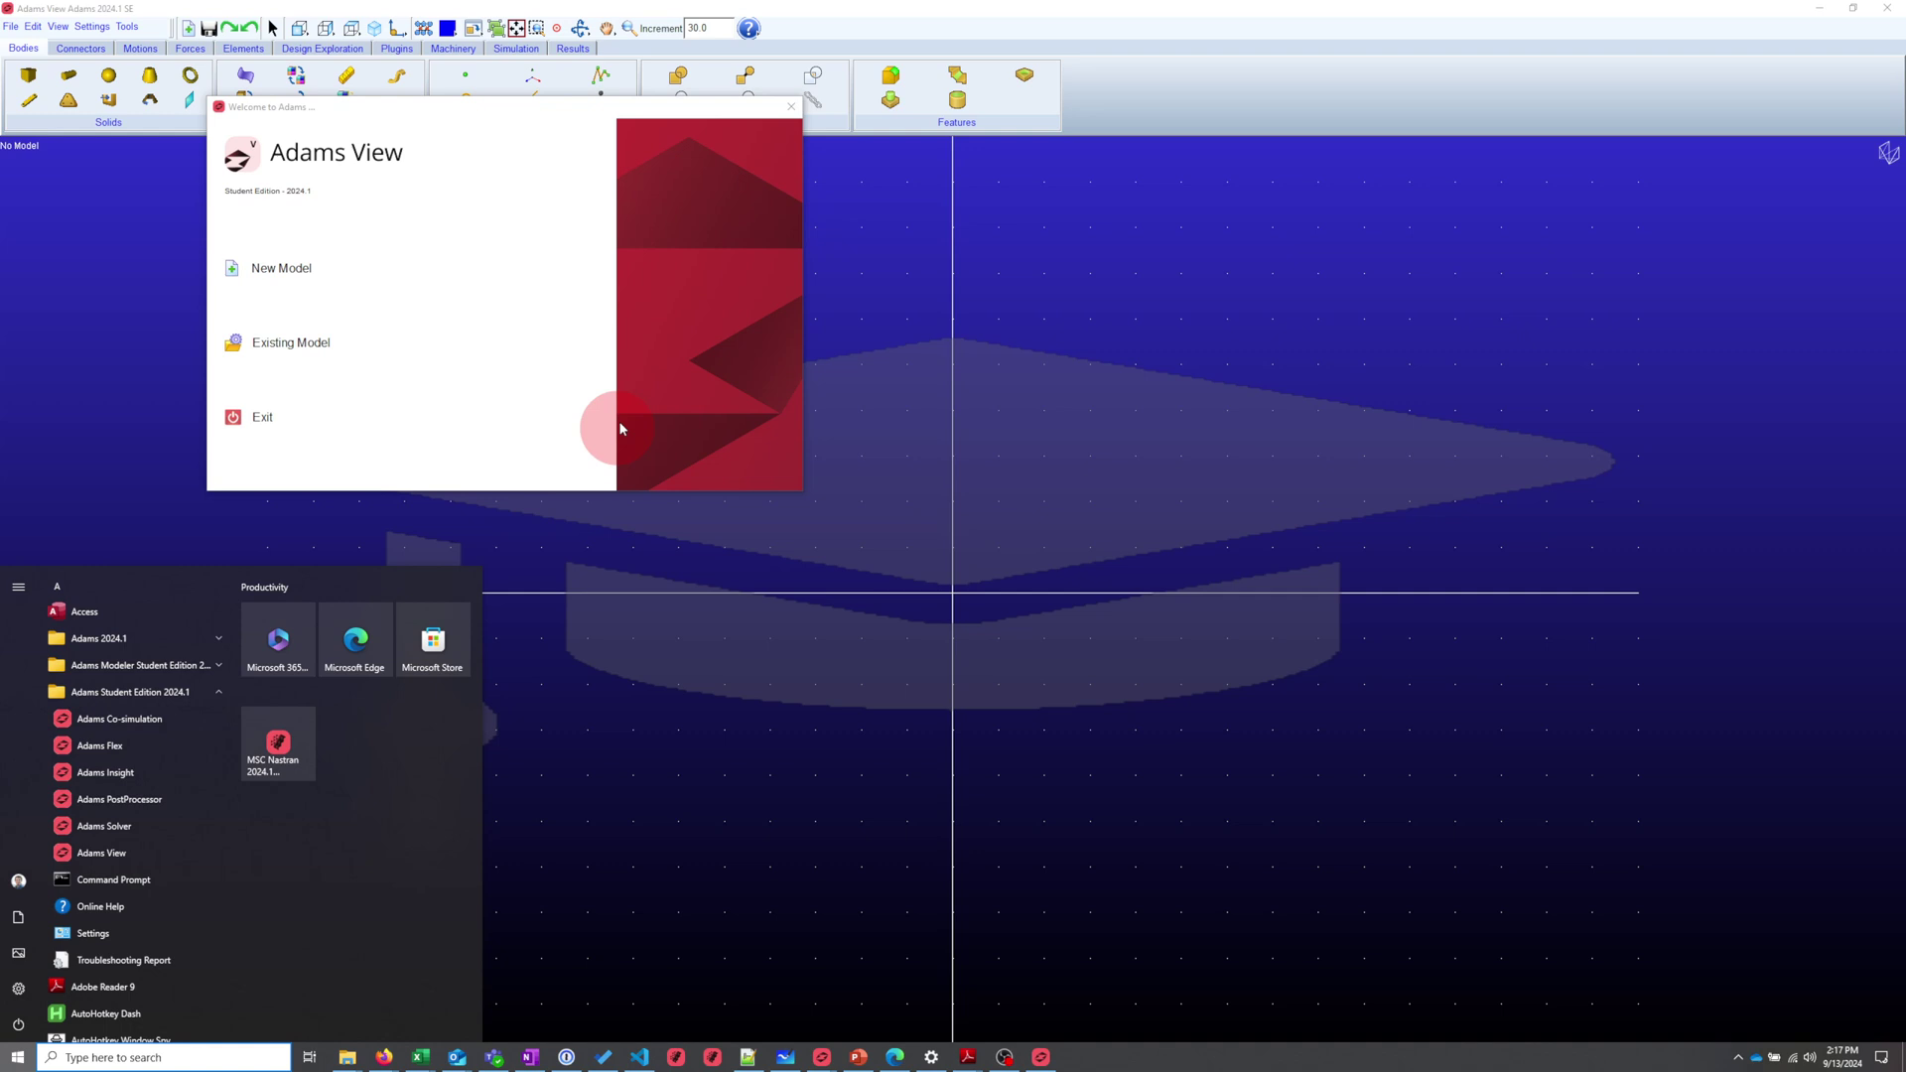
left_click(598, 371)
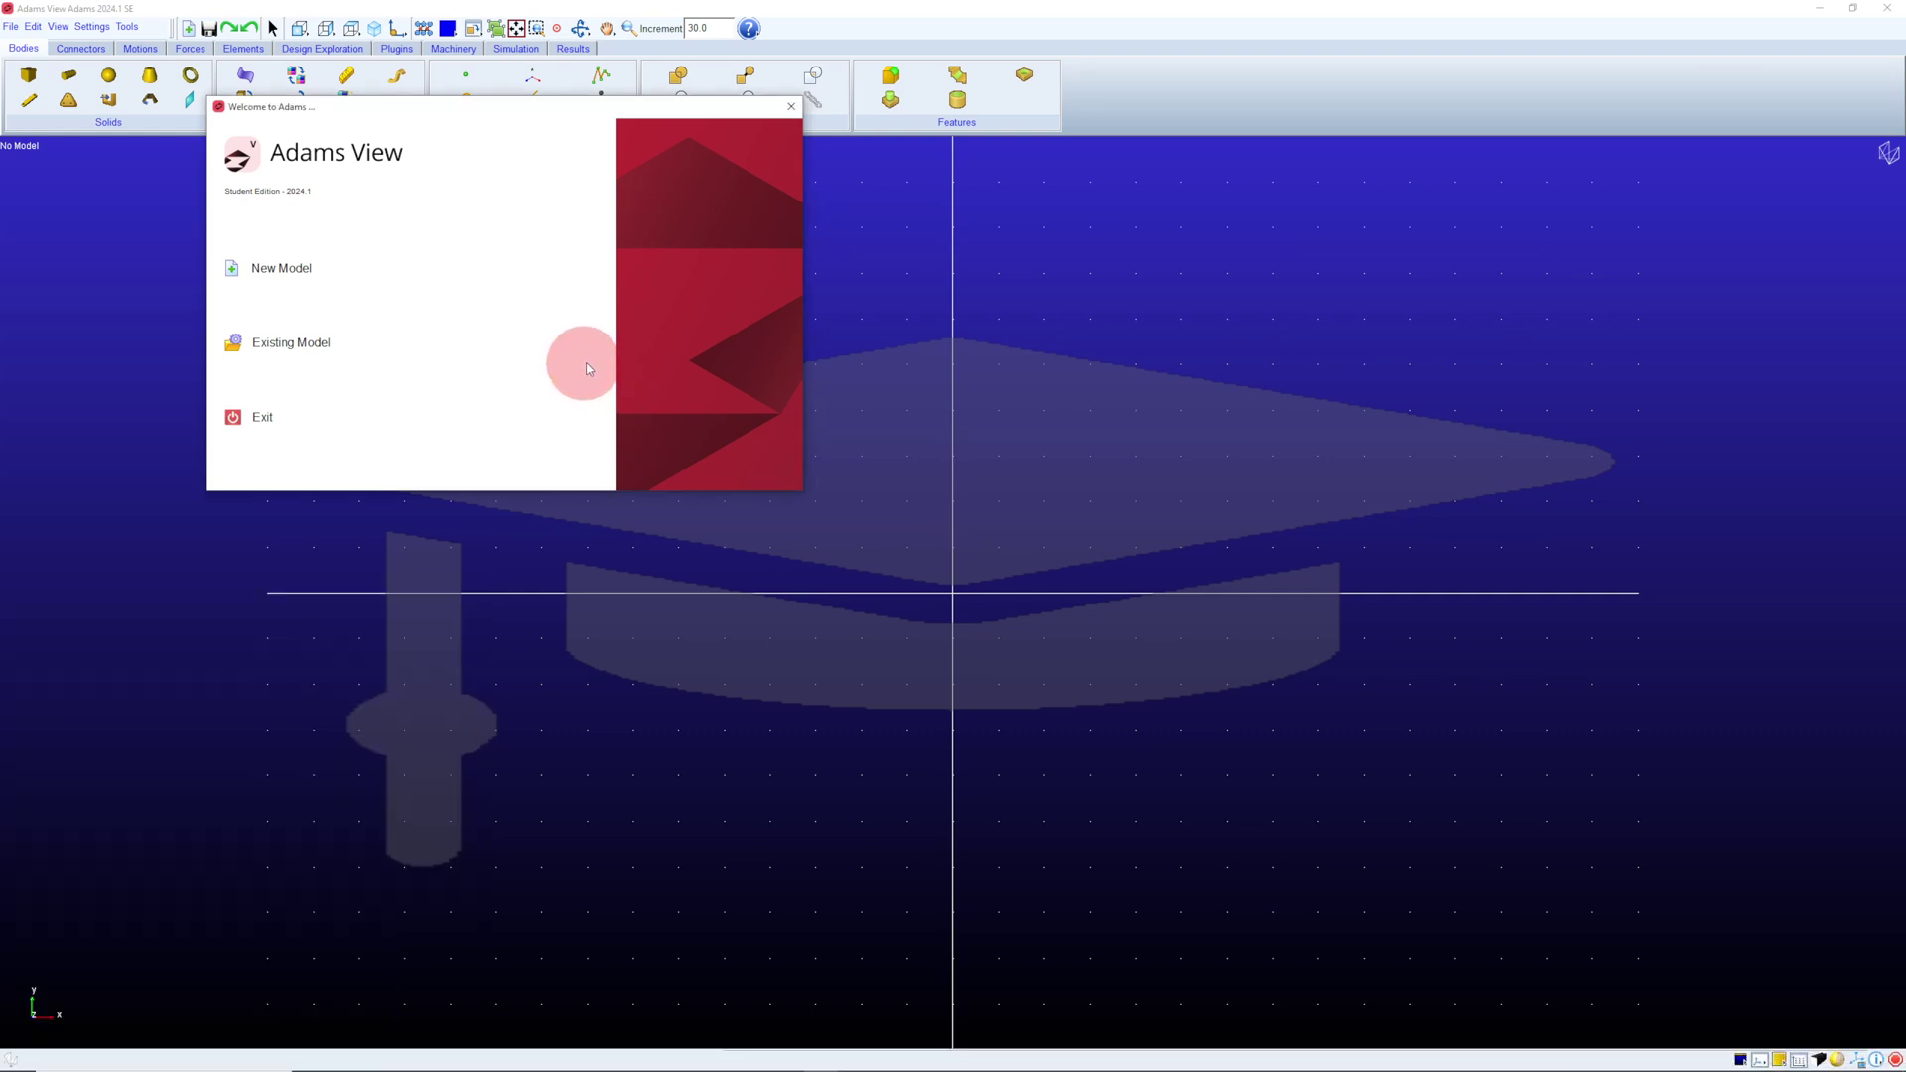
left_click(791, 107)
left_click(749, 29)
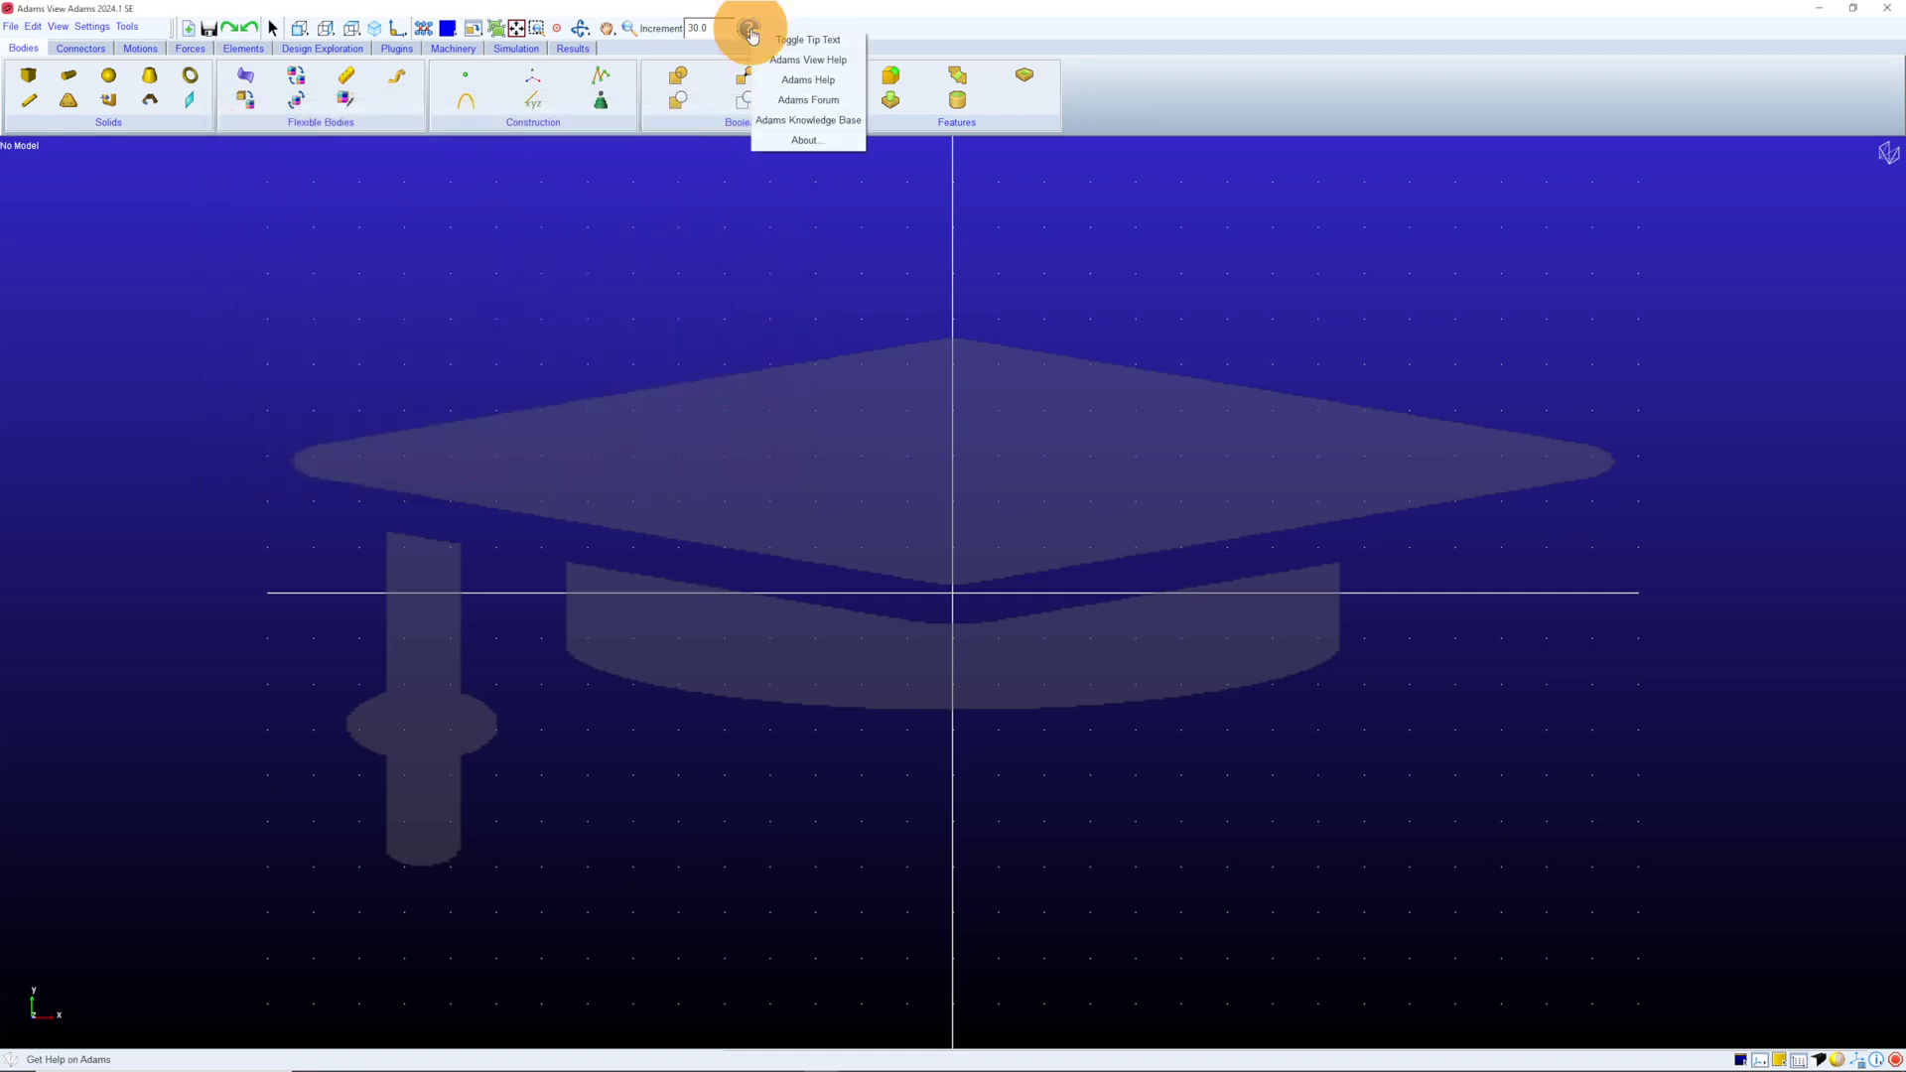
- Browse Adams Help to Getting Started: Adams View's What You Will Create page showing the latch figures
left_click(772, 89)
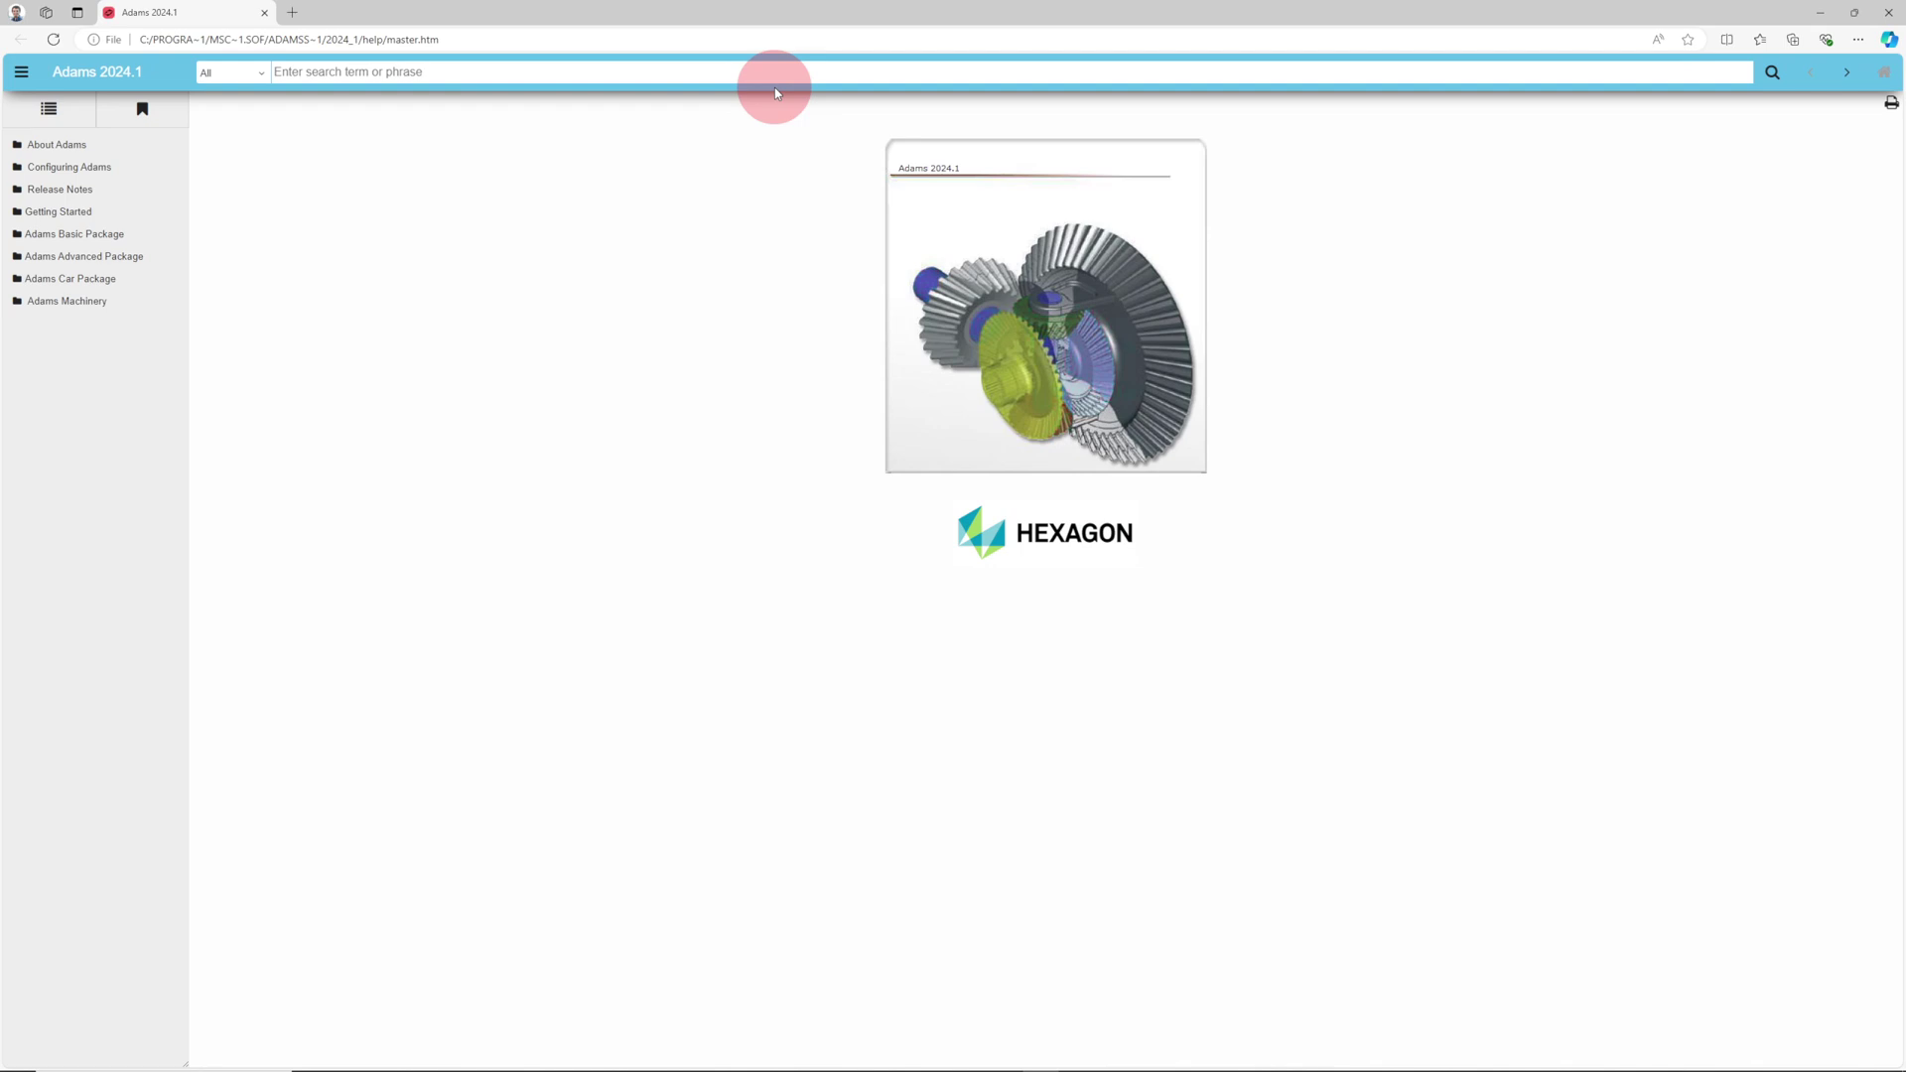
left_click(65, 221)
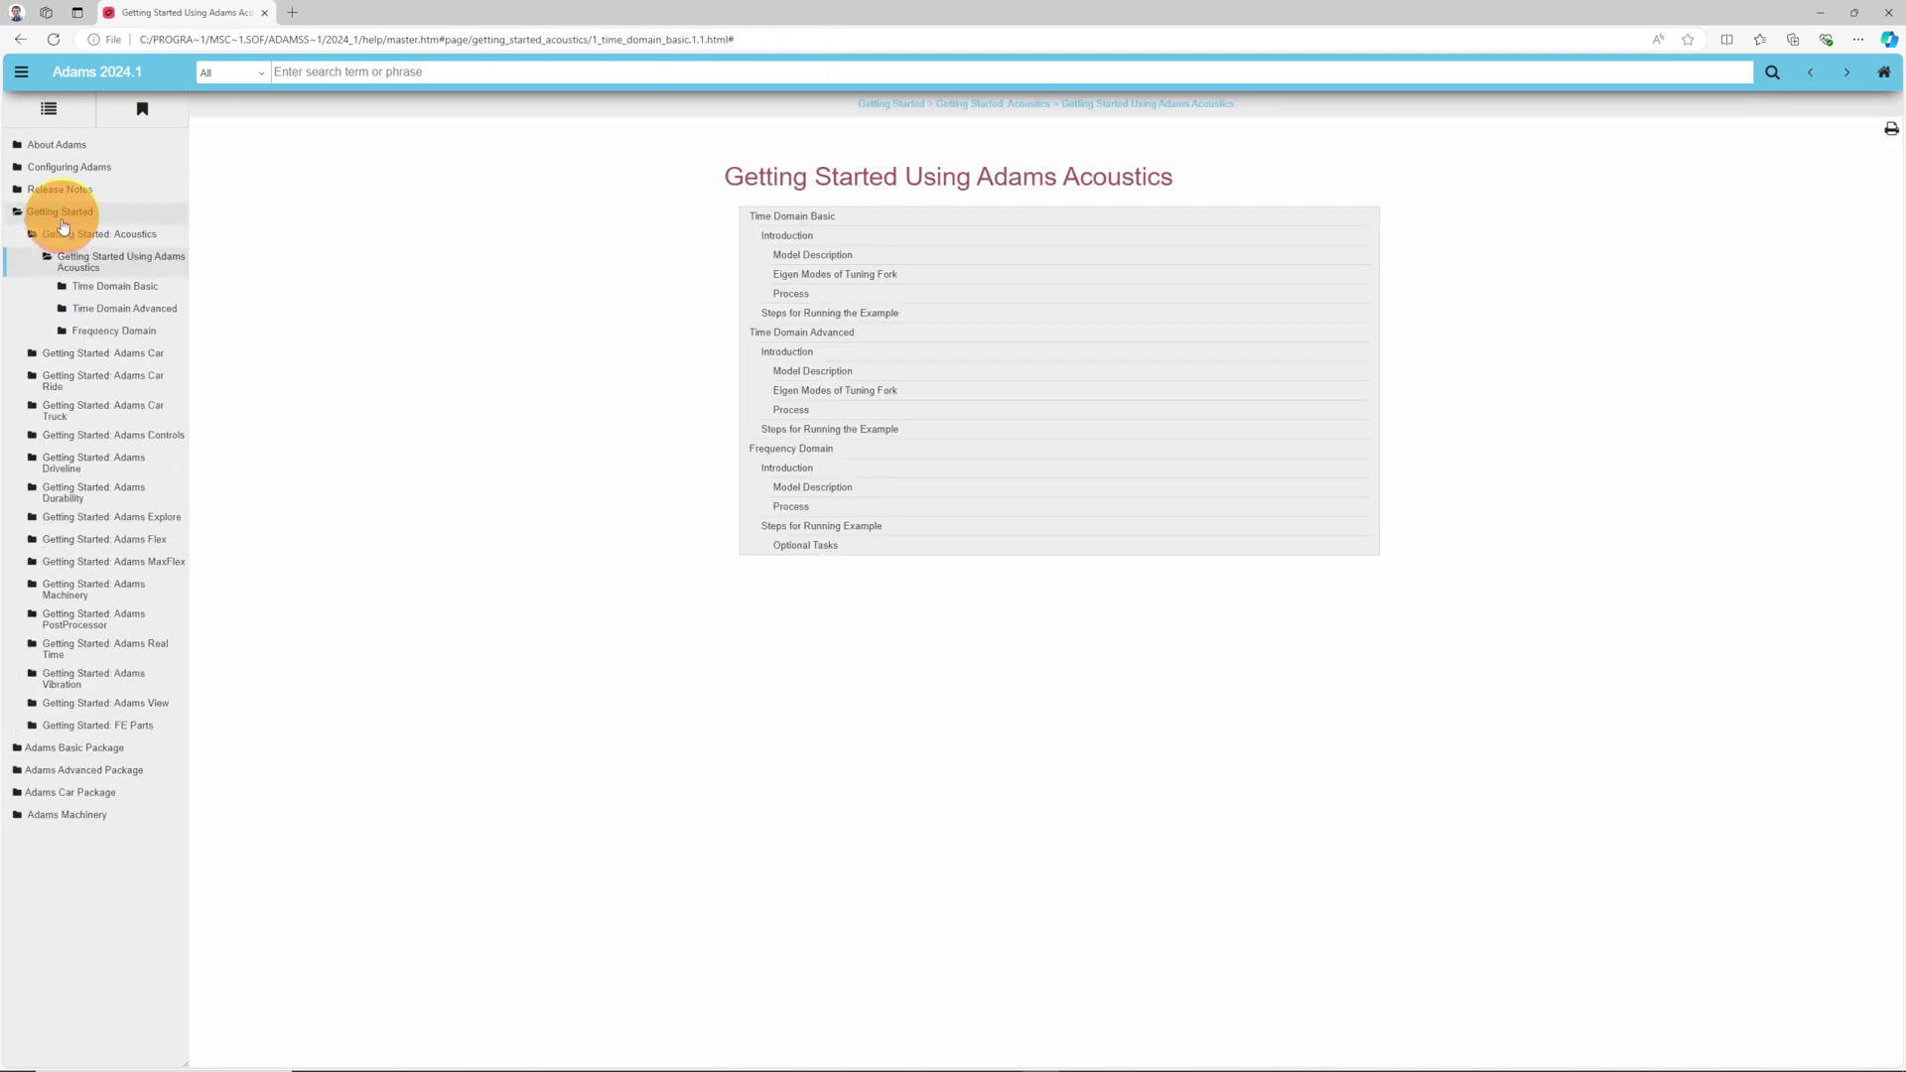
left_click(99, 704)
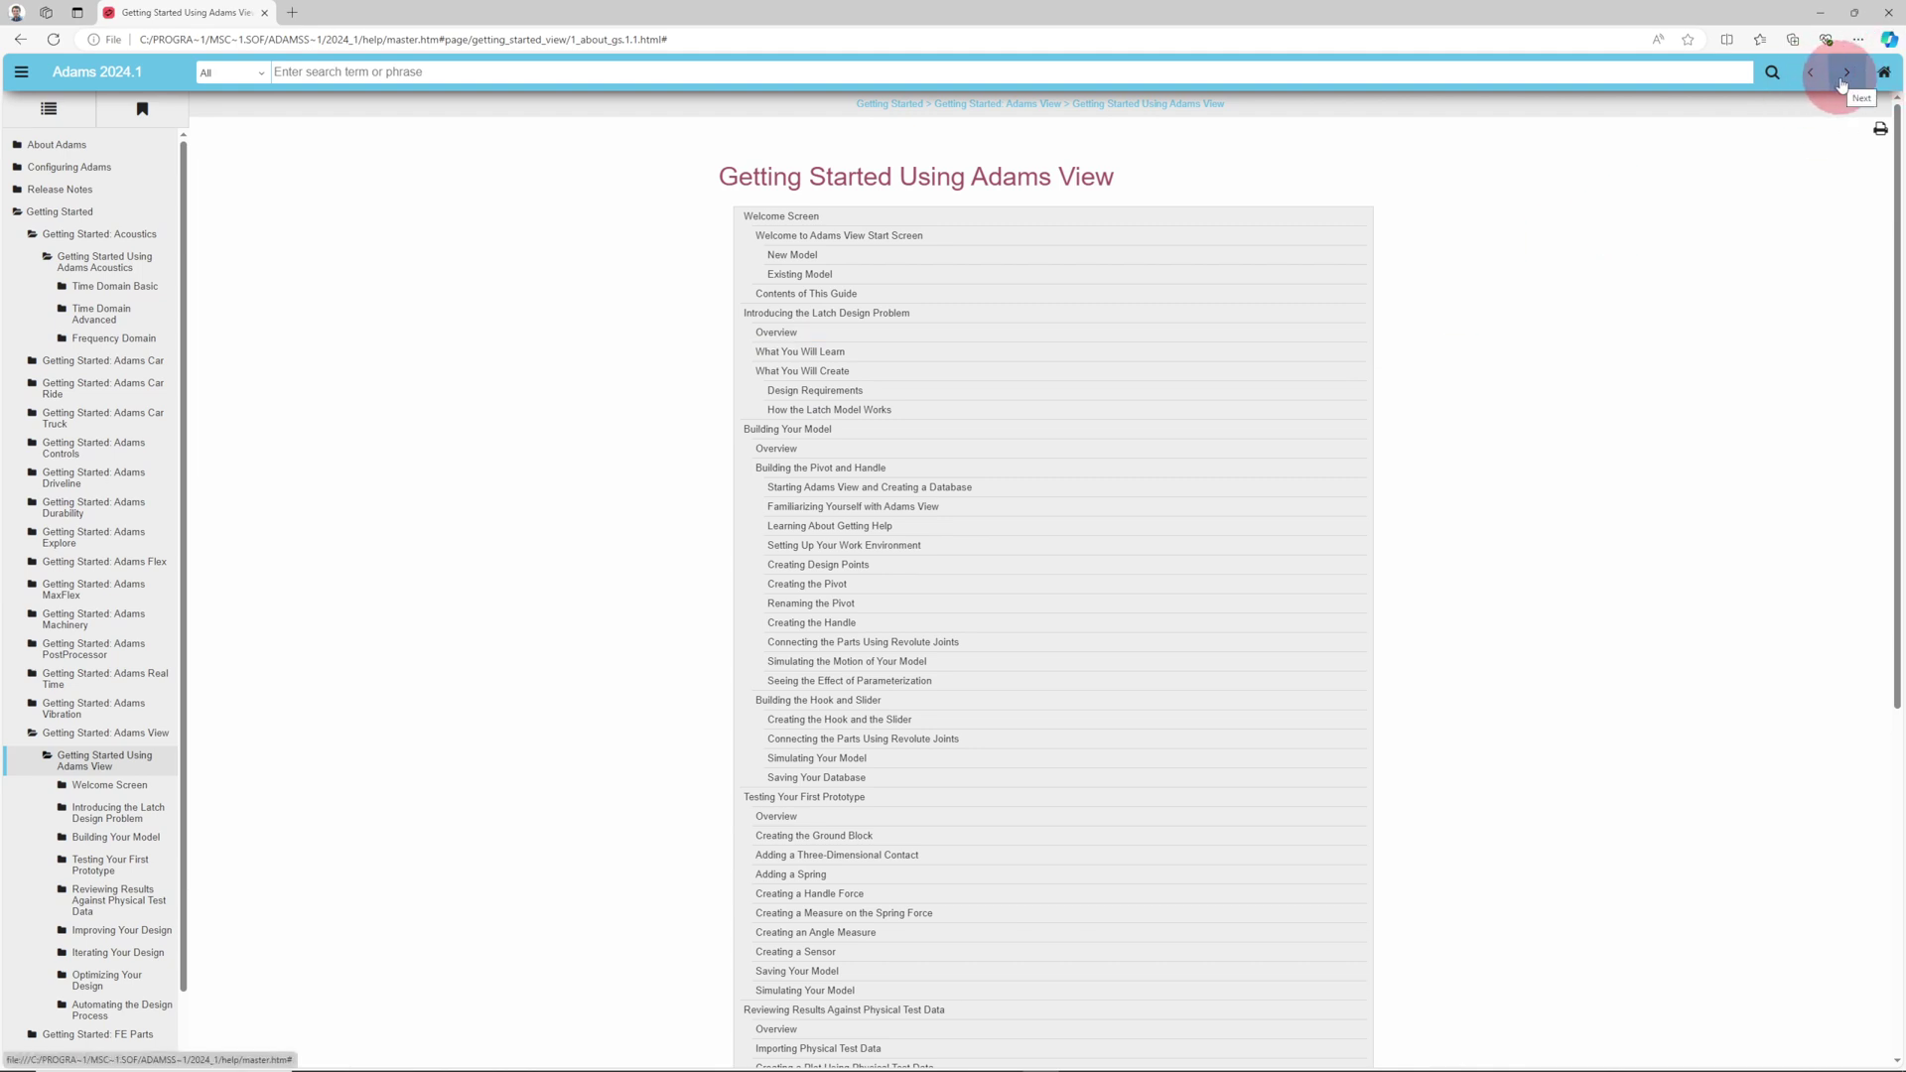
left_click(1845, 72)
left_click(1844, 73)
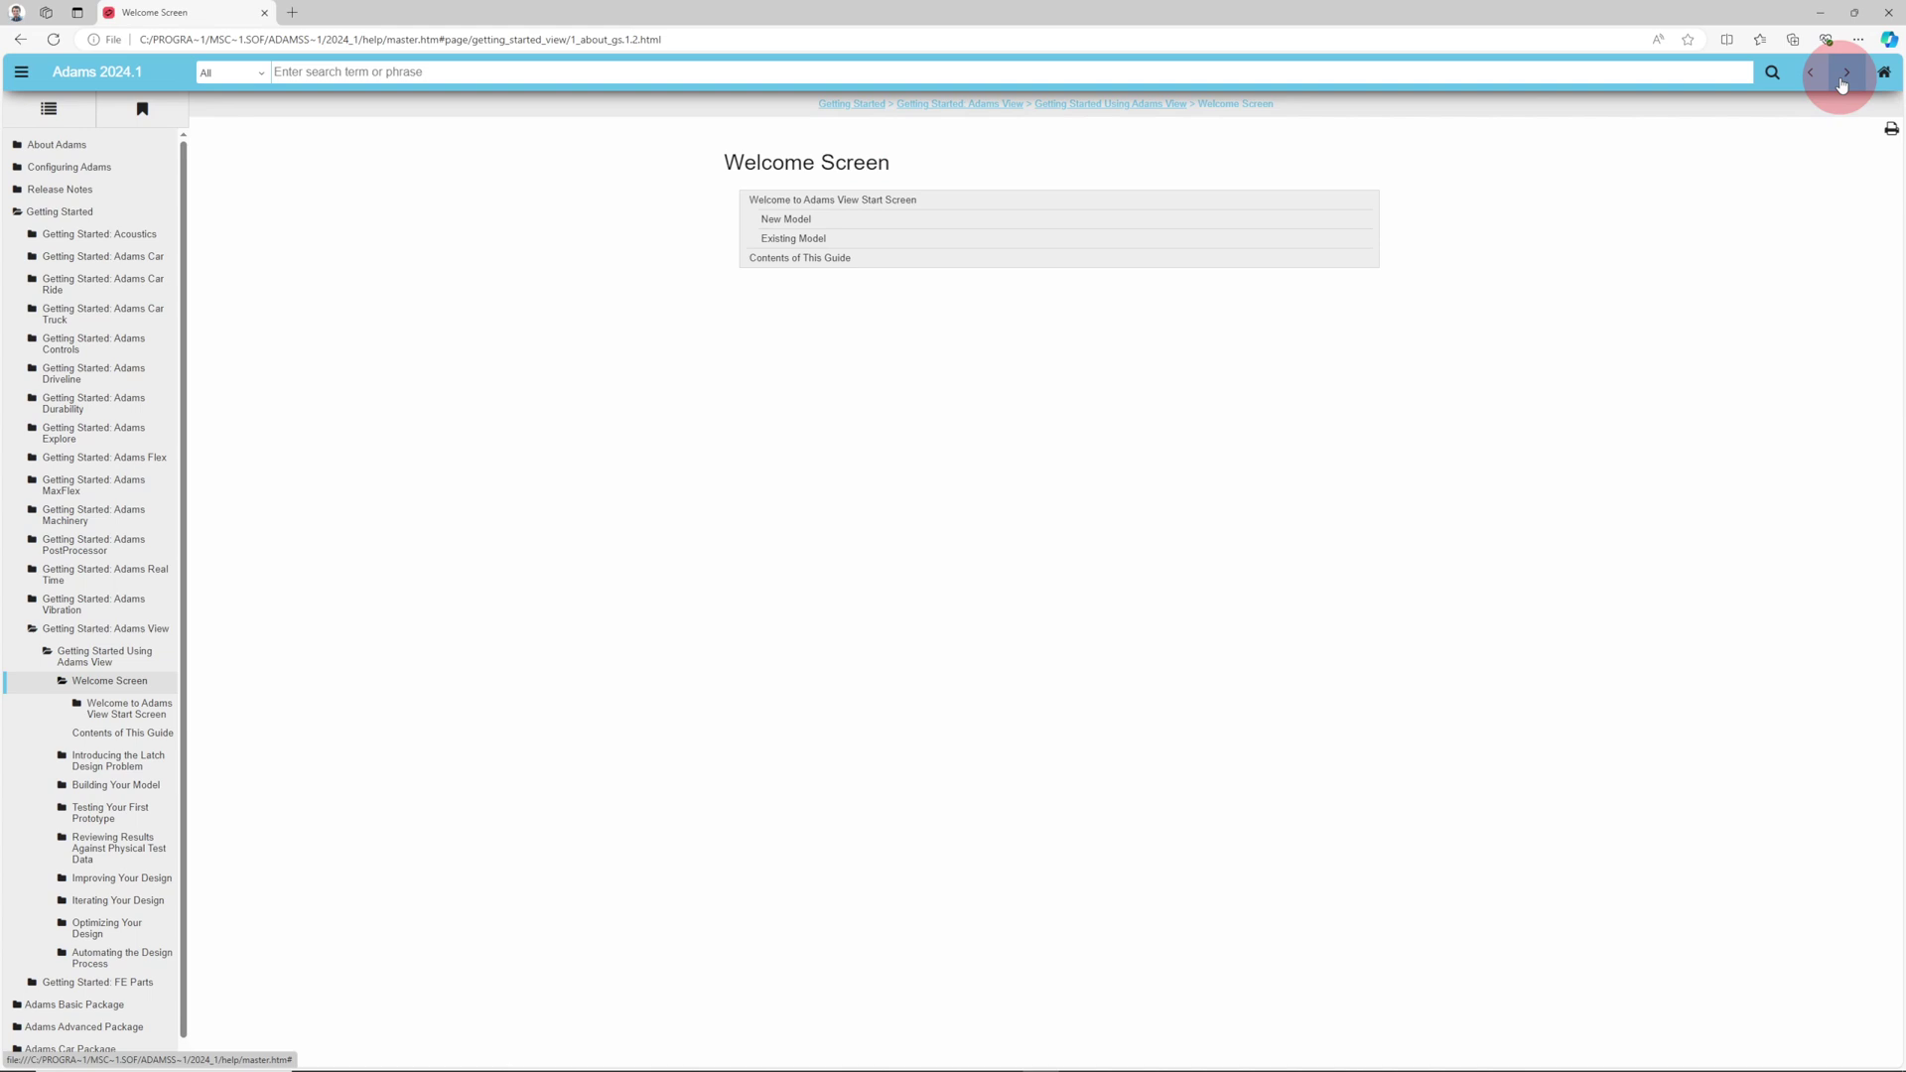
left_click(1741, 375)
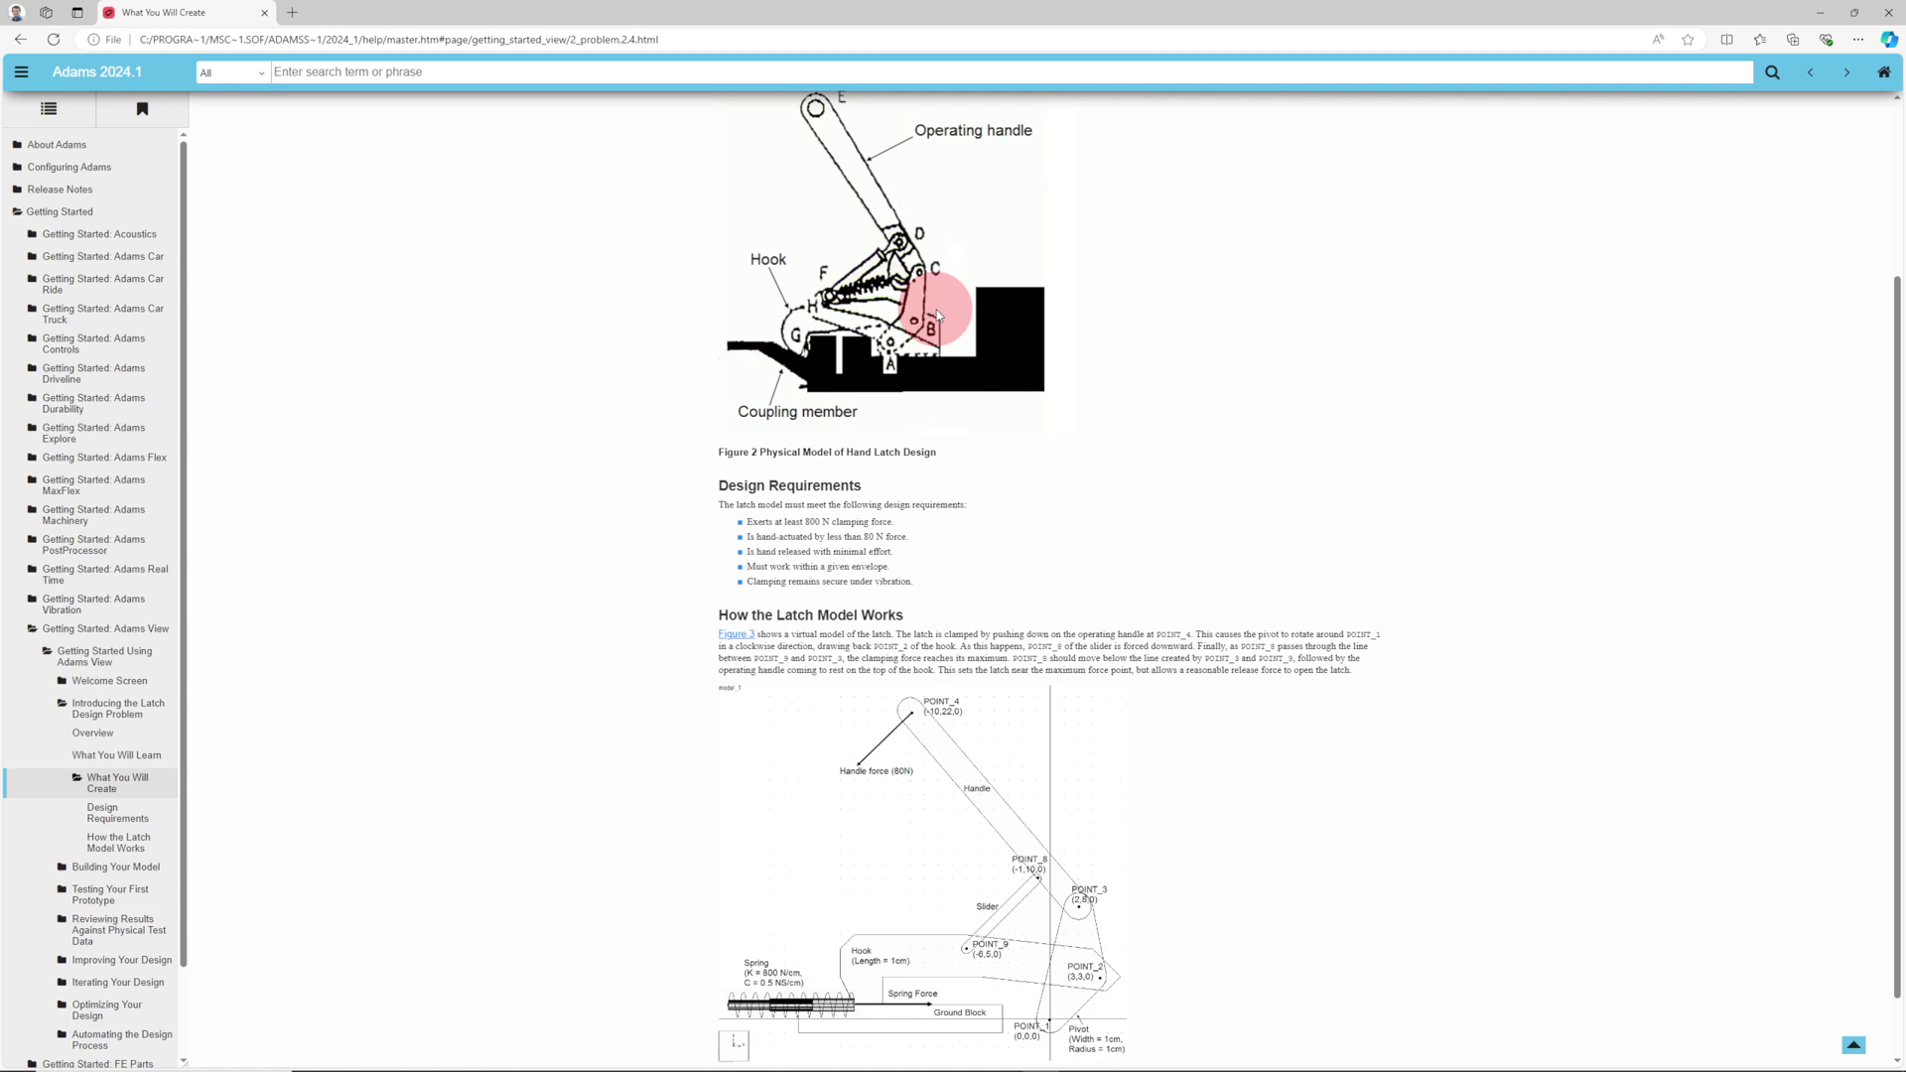
scroll(953, 357, "down", 1)
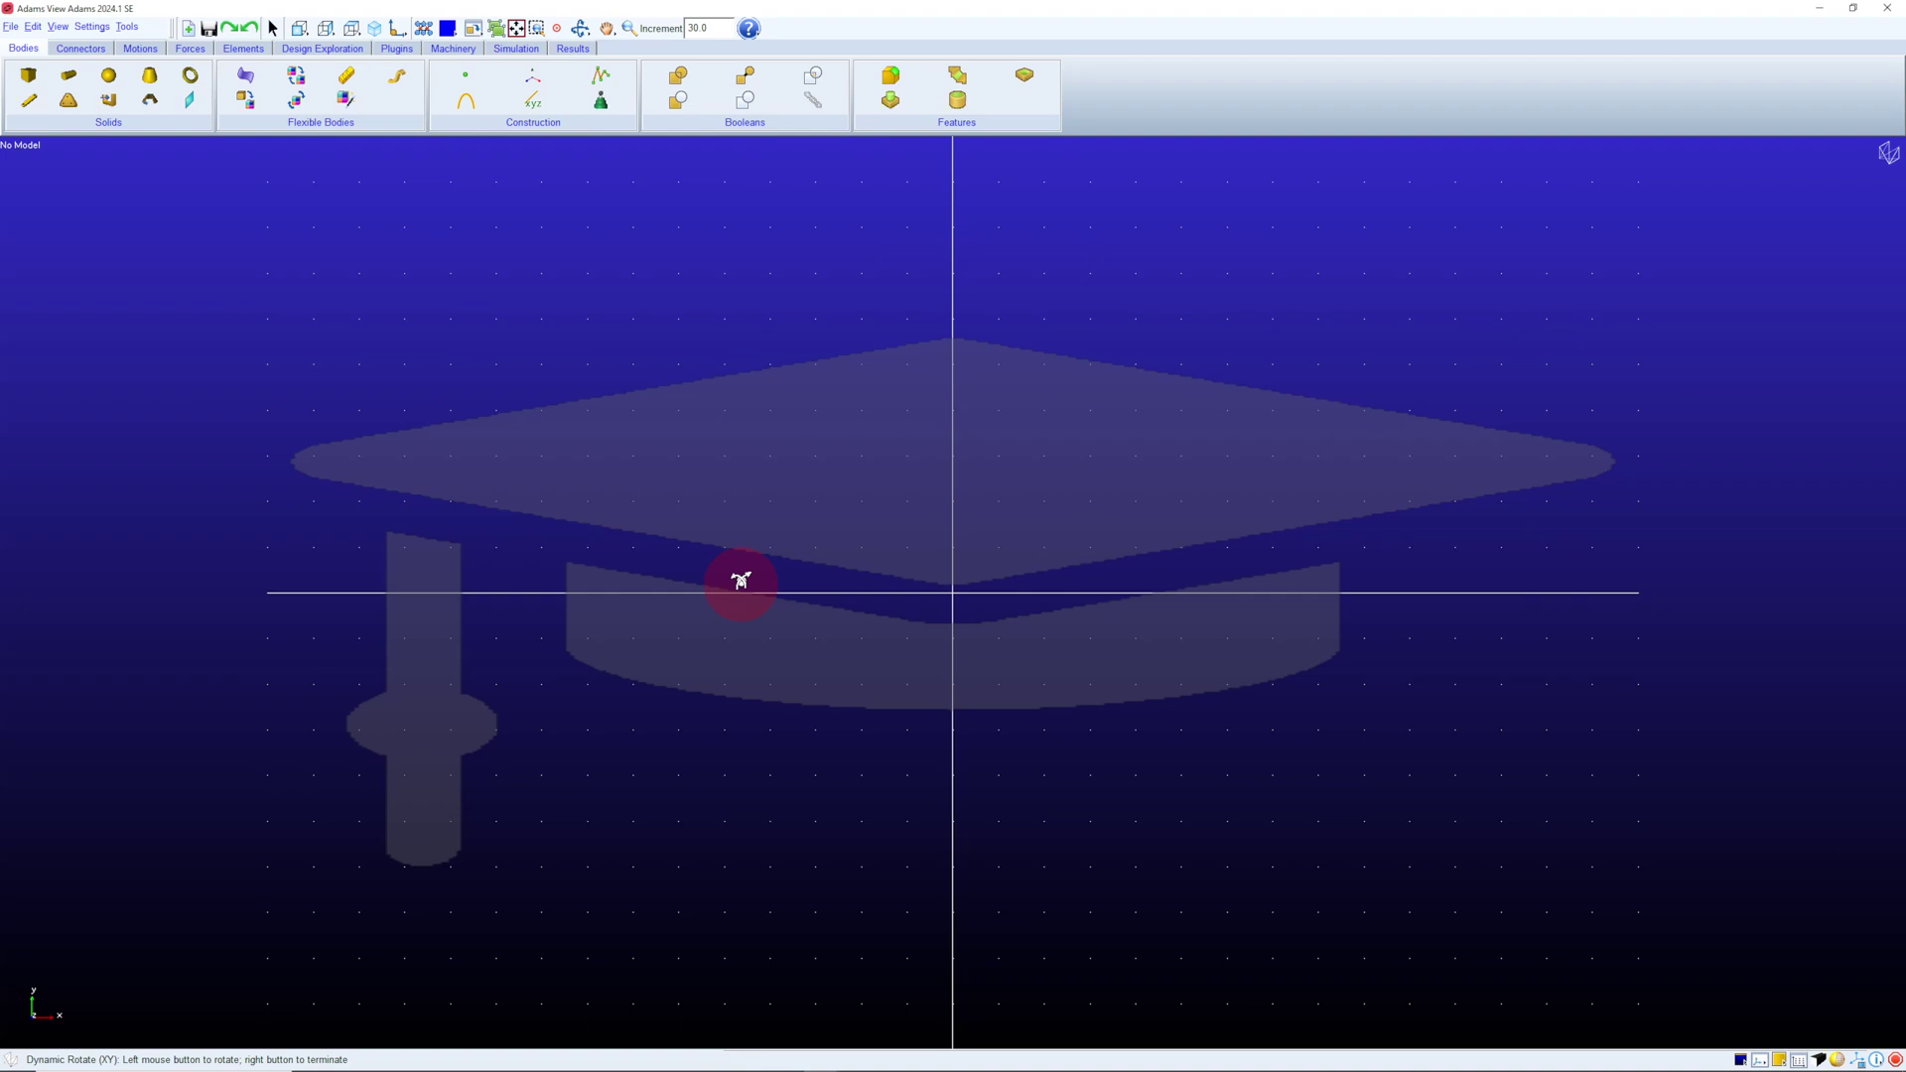
- Load the Latch model database from the File menu and maximize the Adams View window
left_click(14, 26)
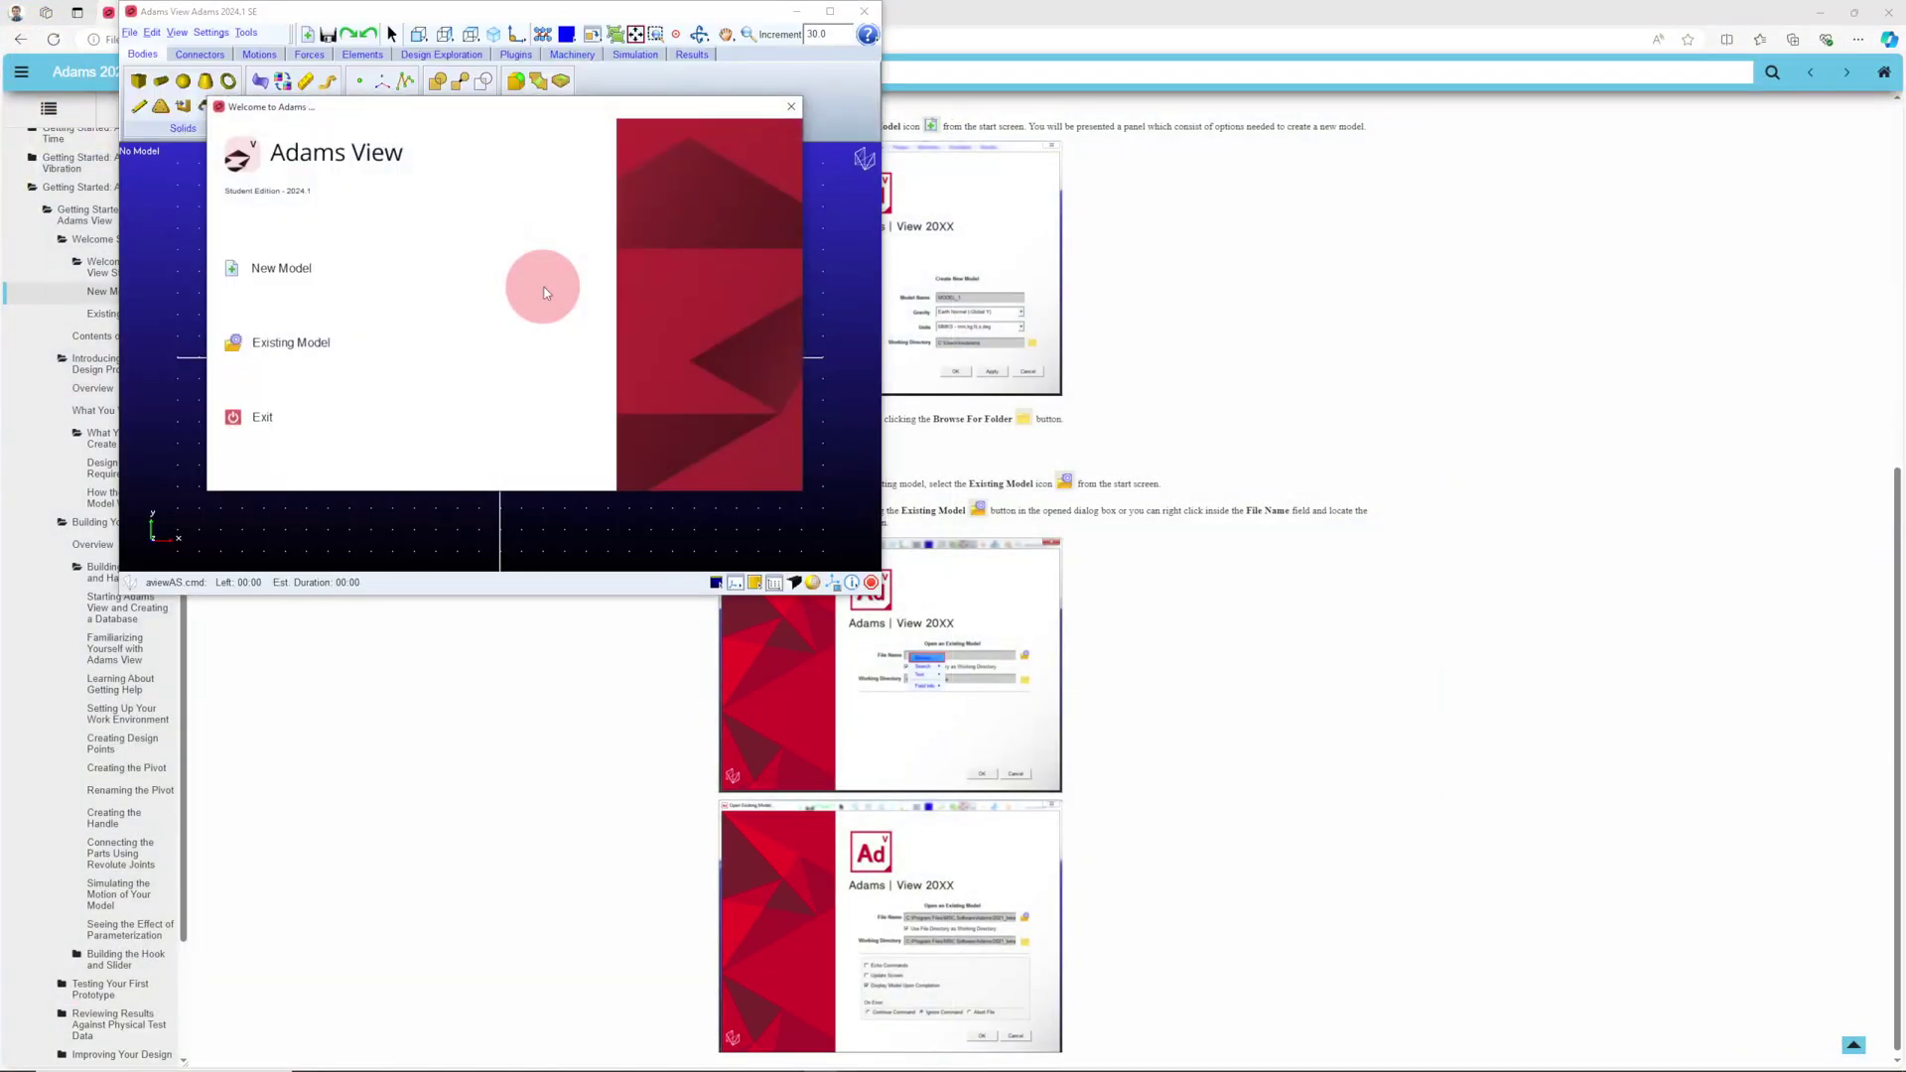
double_click(609, 12)
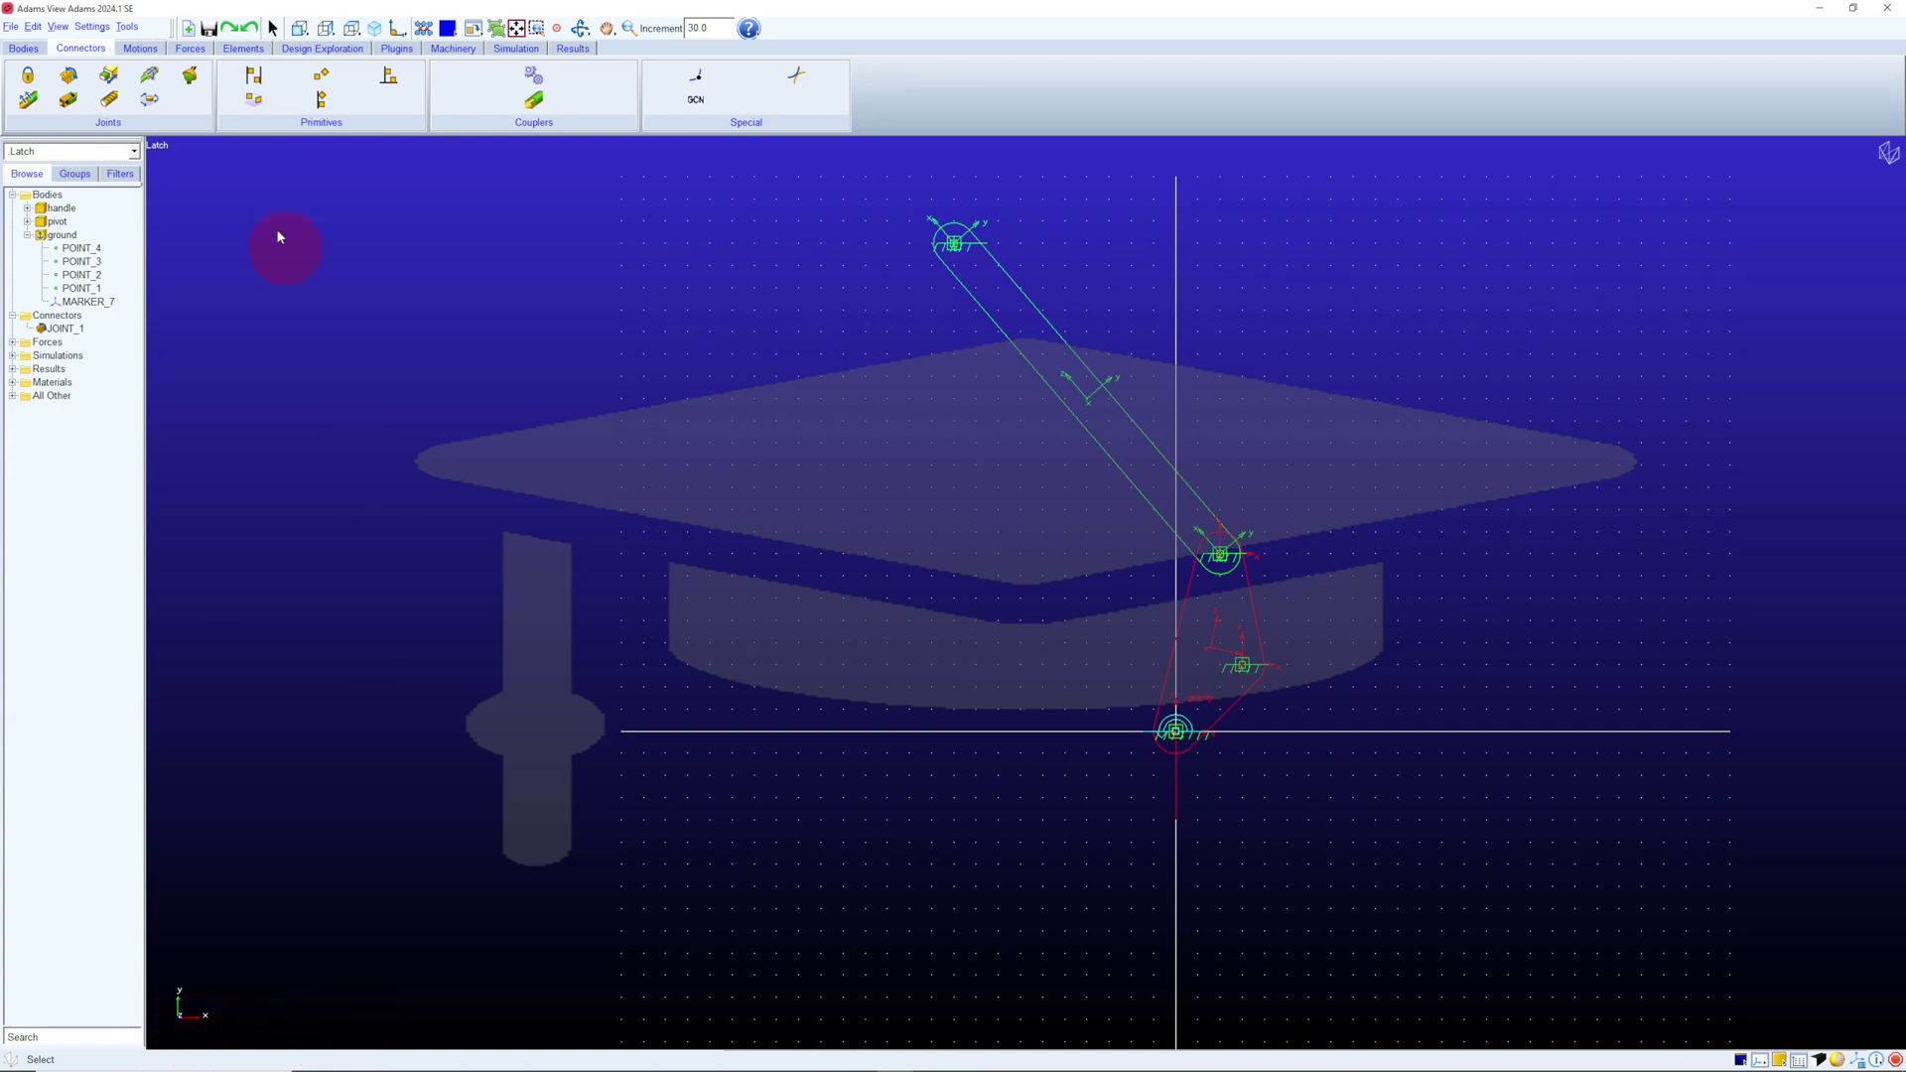
- Add a revolute joint between the pivot and the handle located at POINT_3
left_click(70, 79)
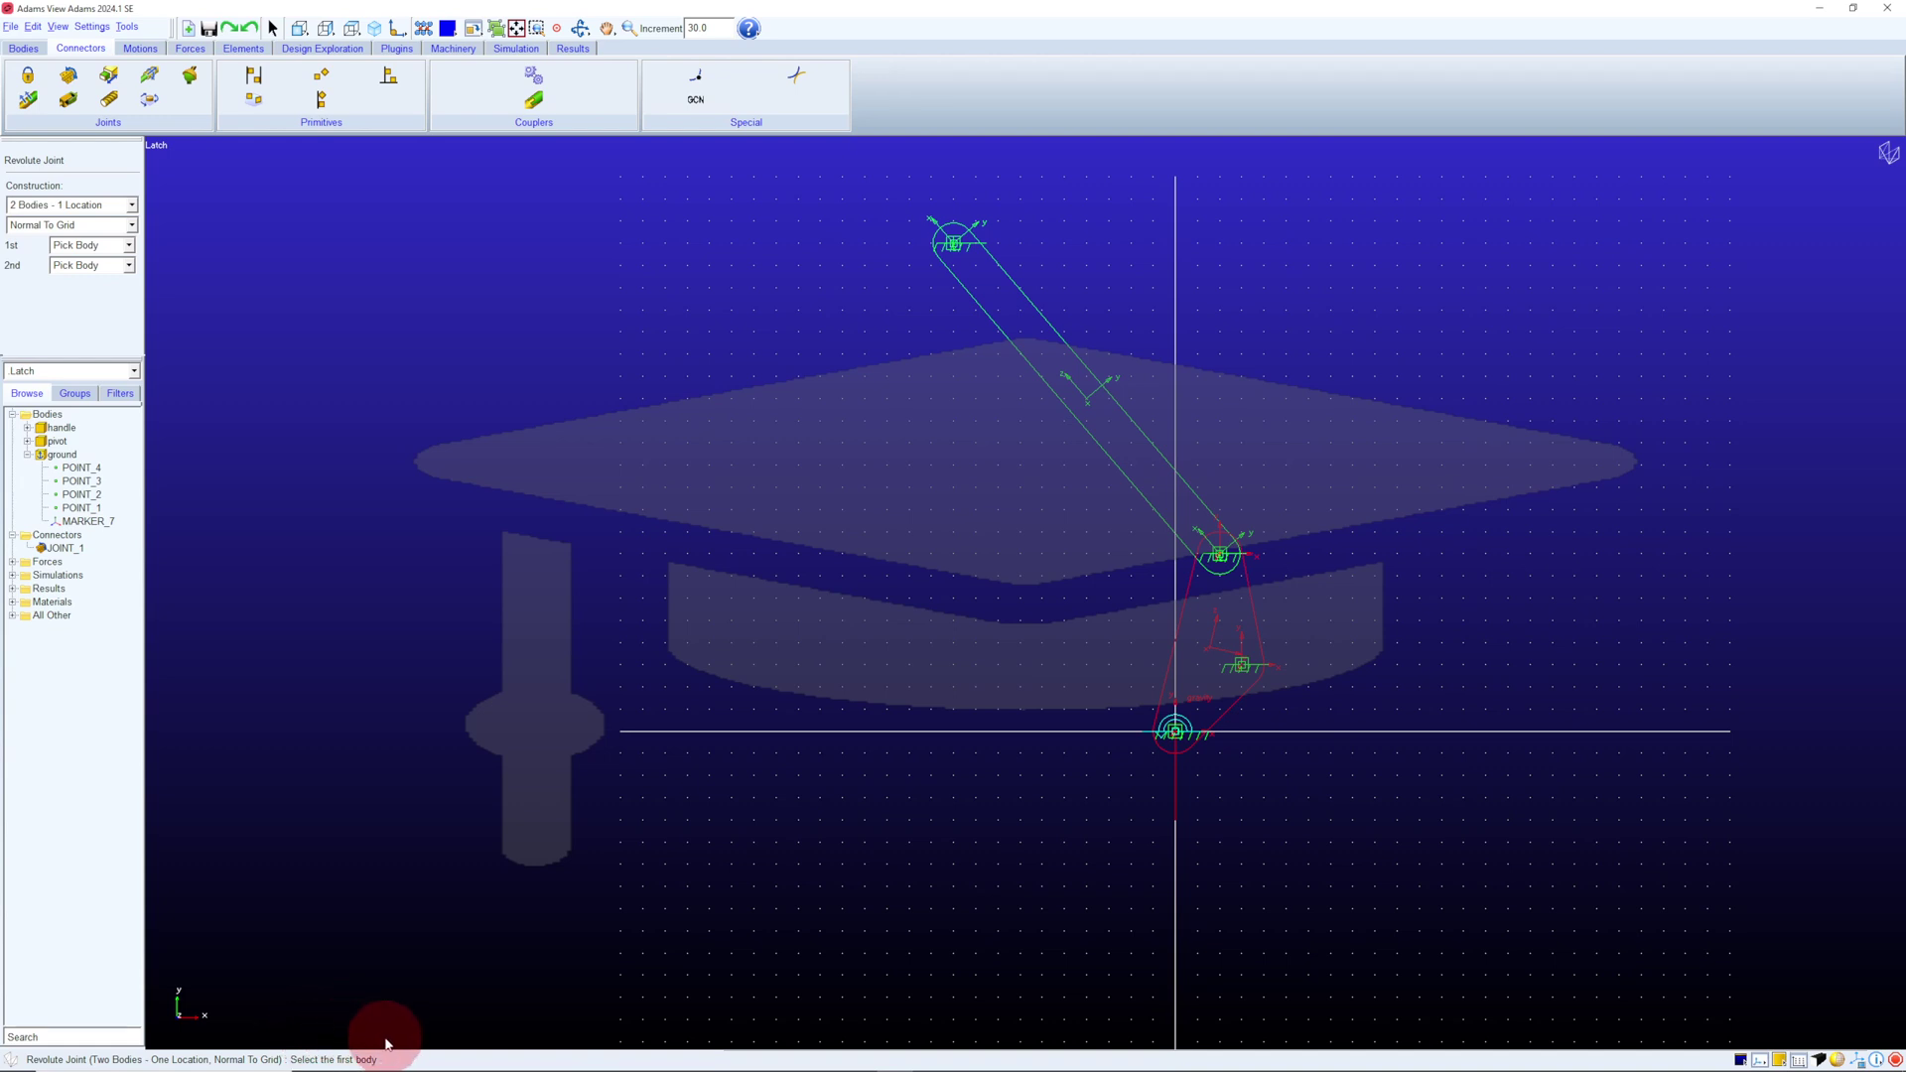
left_click(1197, 645)
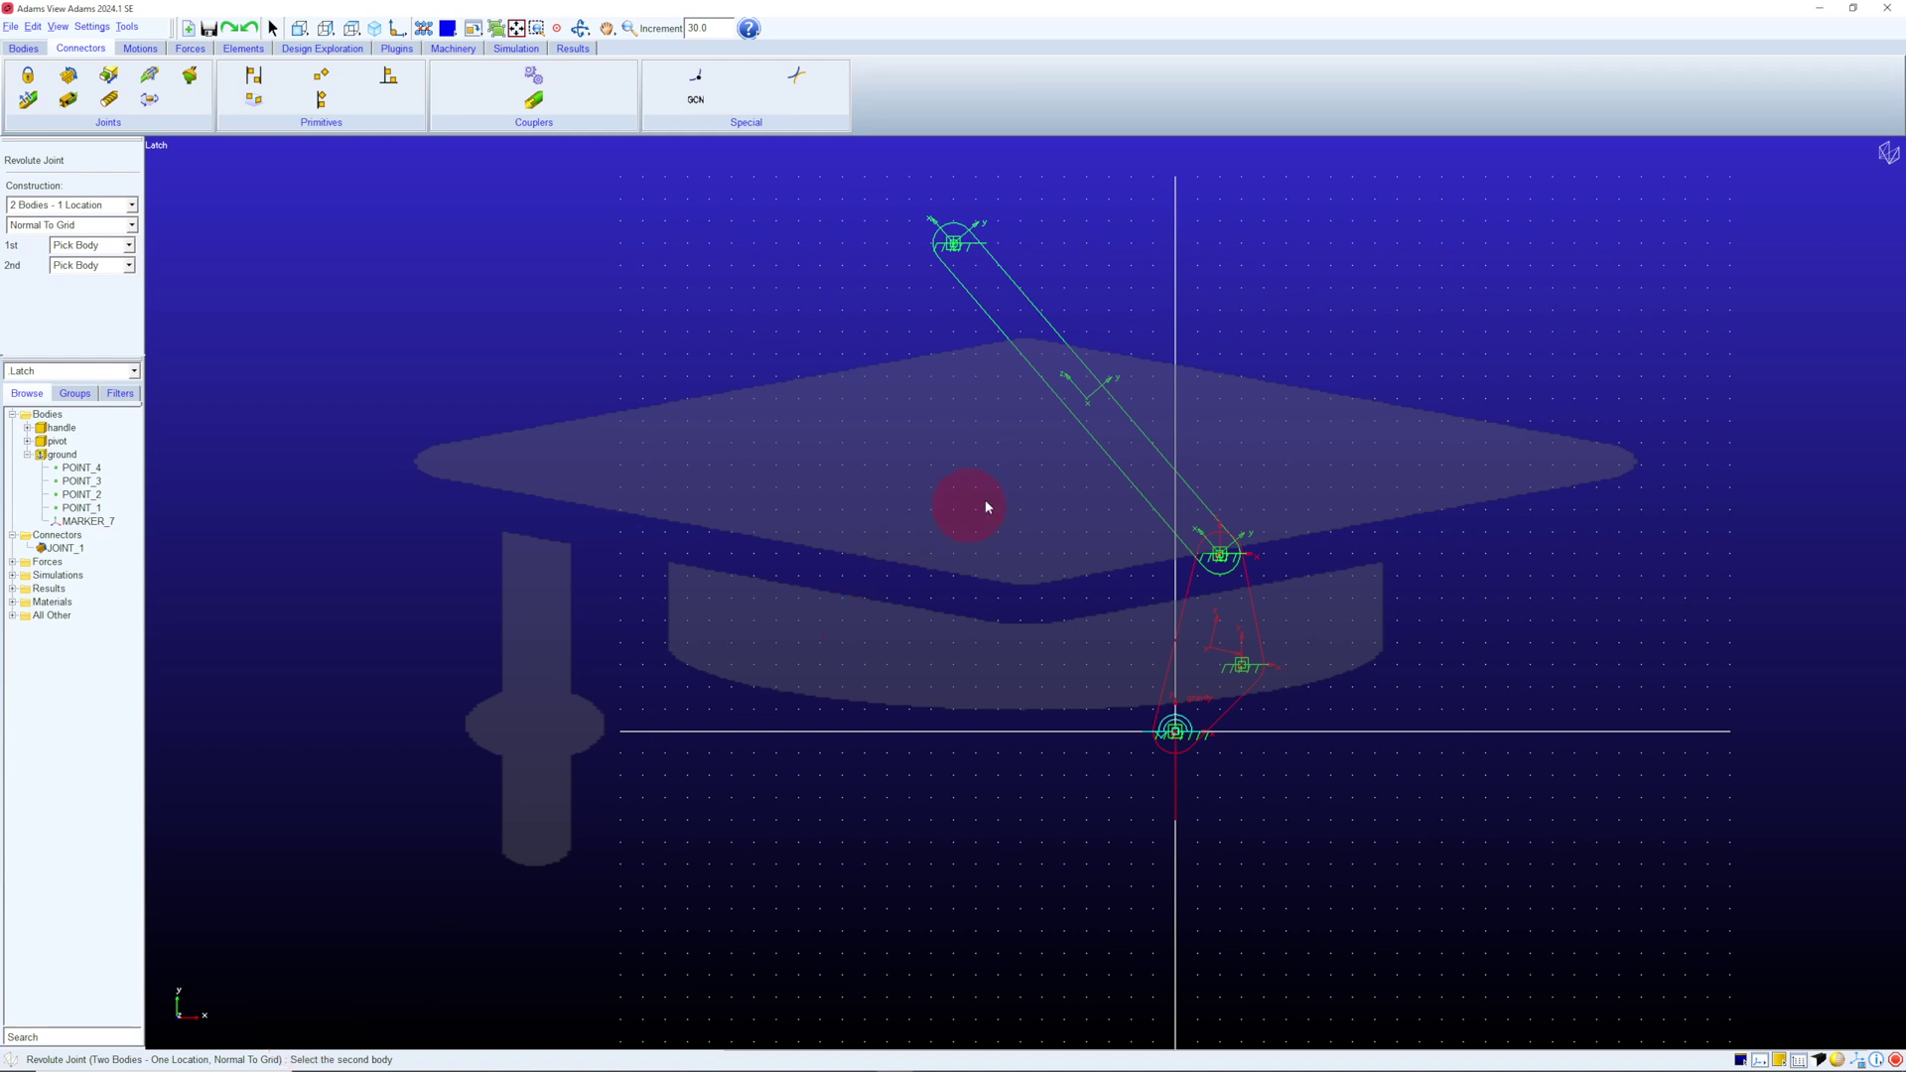
left_click(1134, 450)
left_click(1220, 555)
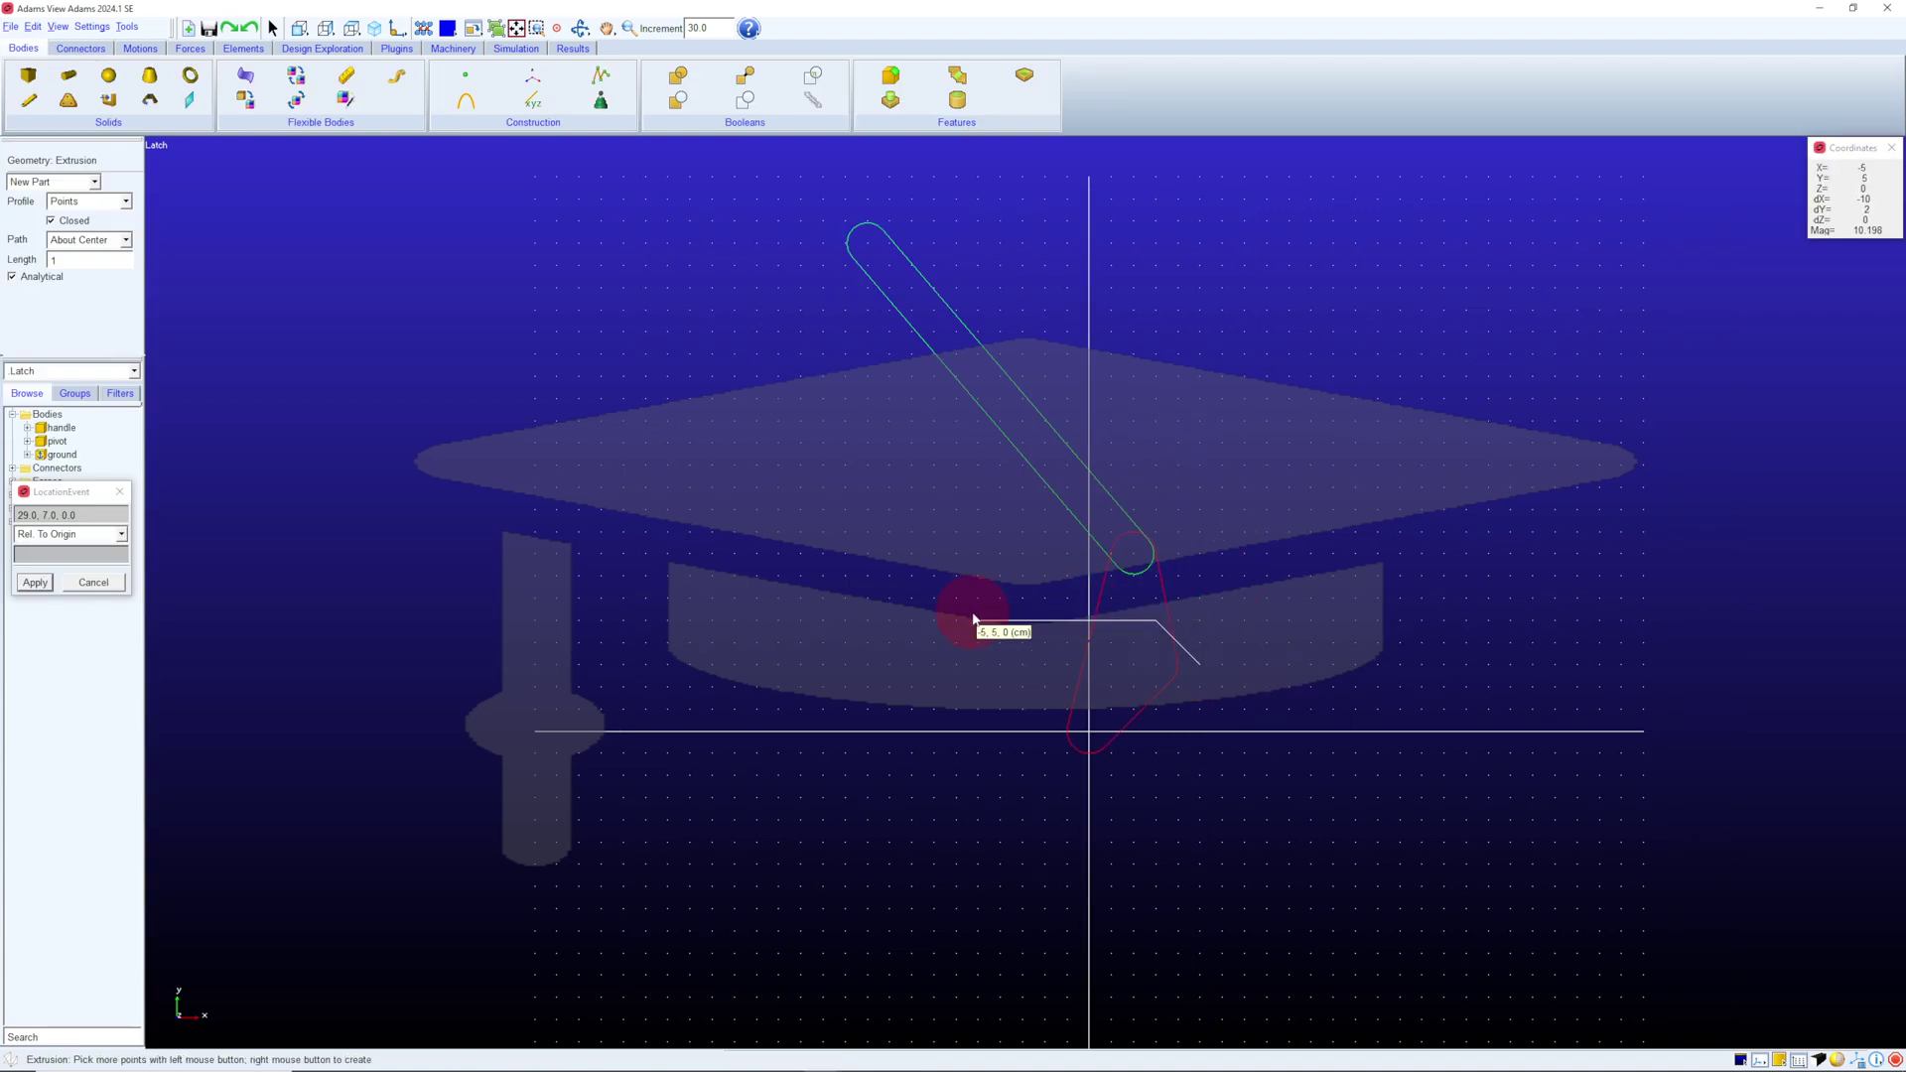
- Trace the eight-corner hook outline below the handle, close it into the hook part, and select it
left_click(955, 599)
left_click(775, 600)
left_click(756, 621)
left_click(756, 660)
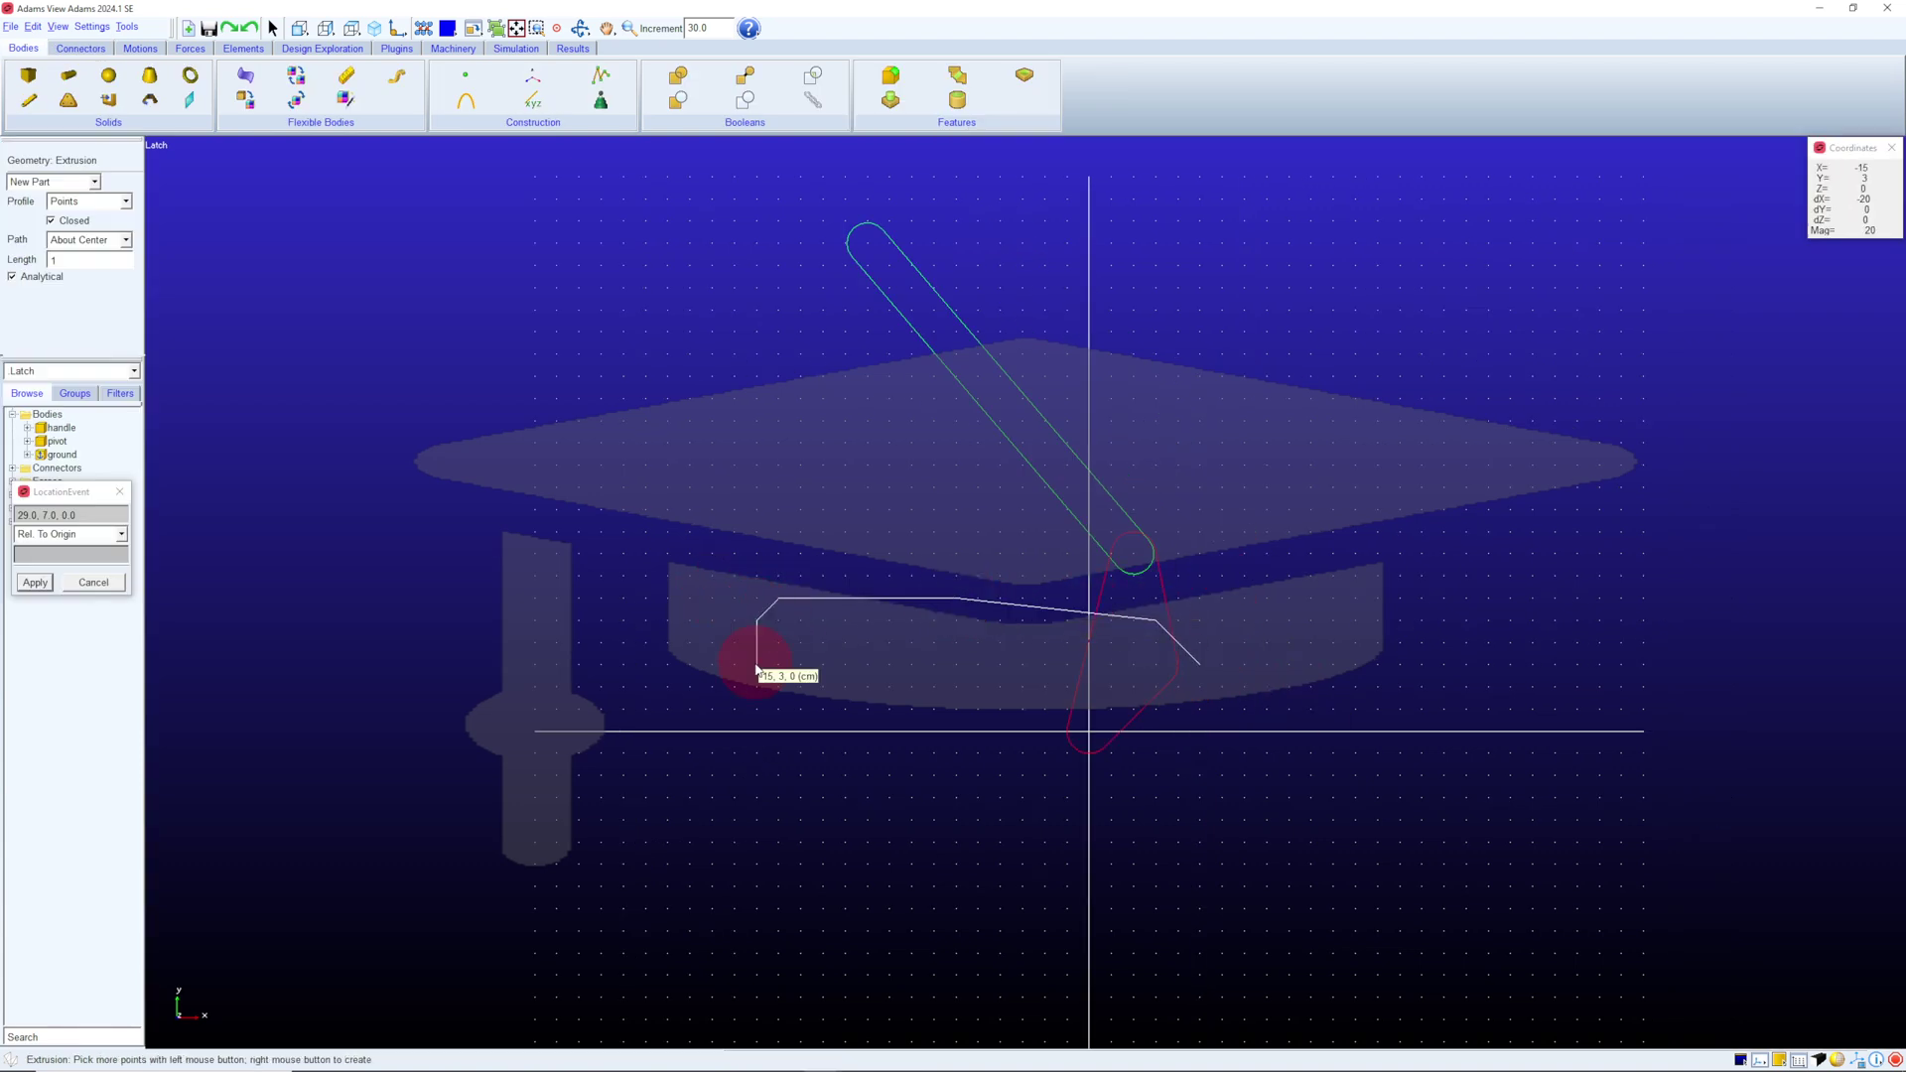
left_click(779, 707)
left_click(823, 708)
left_click(823, 664)
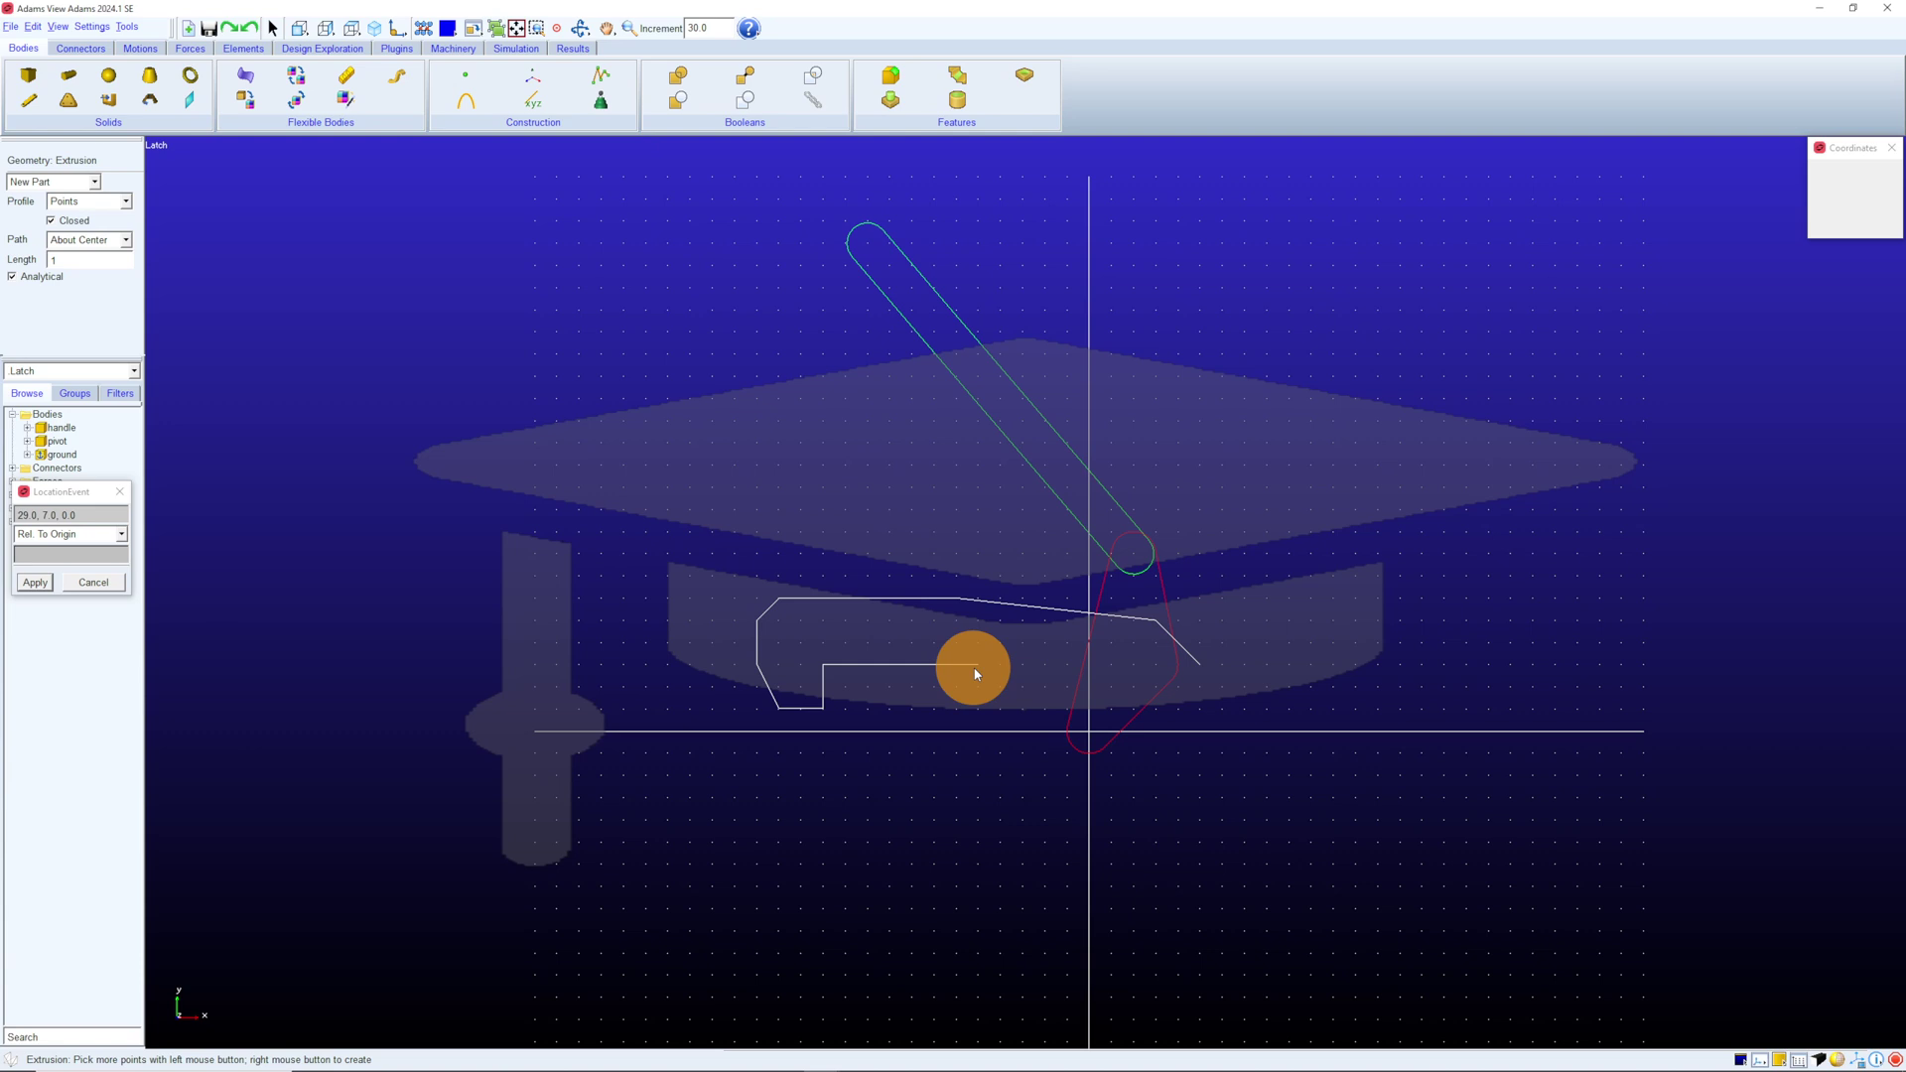
left_click(980, 665)
right_click(1003, 689)
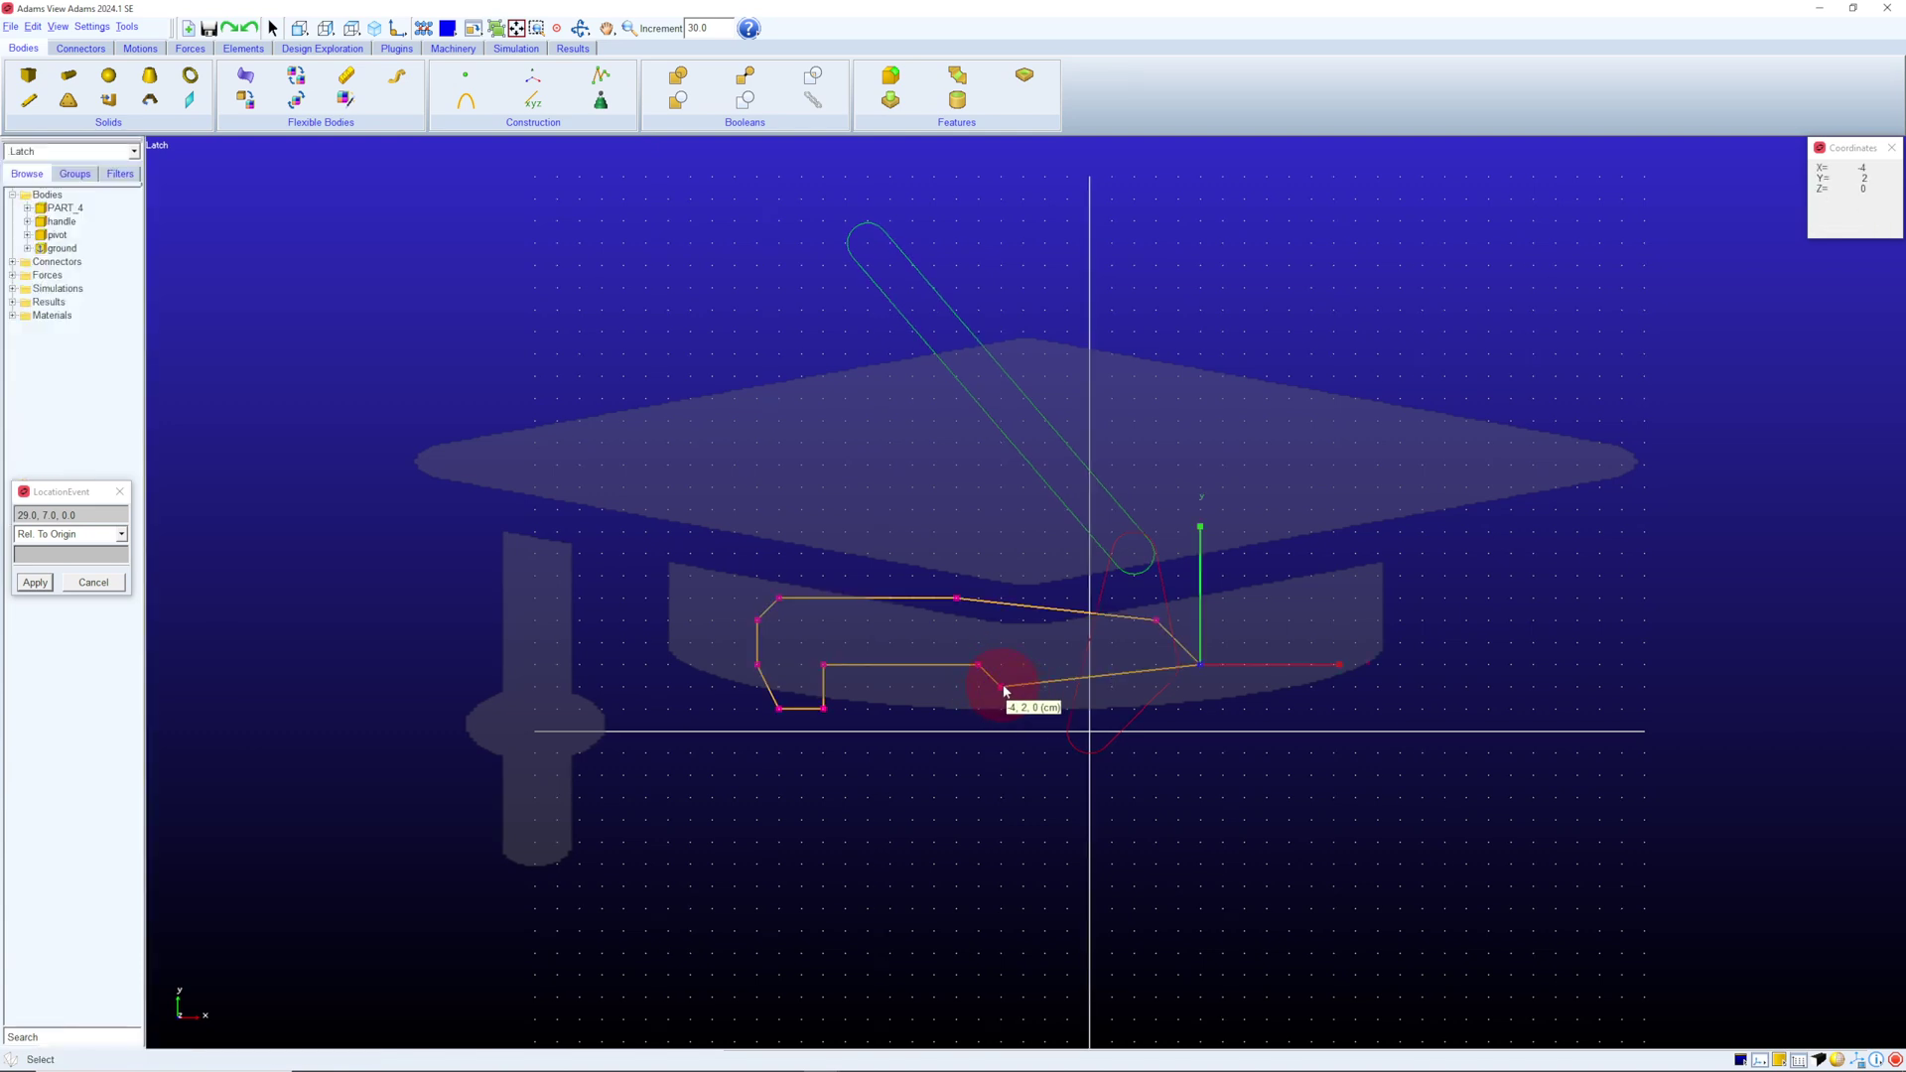
left_click(1166, 685)
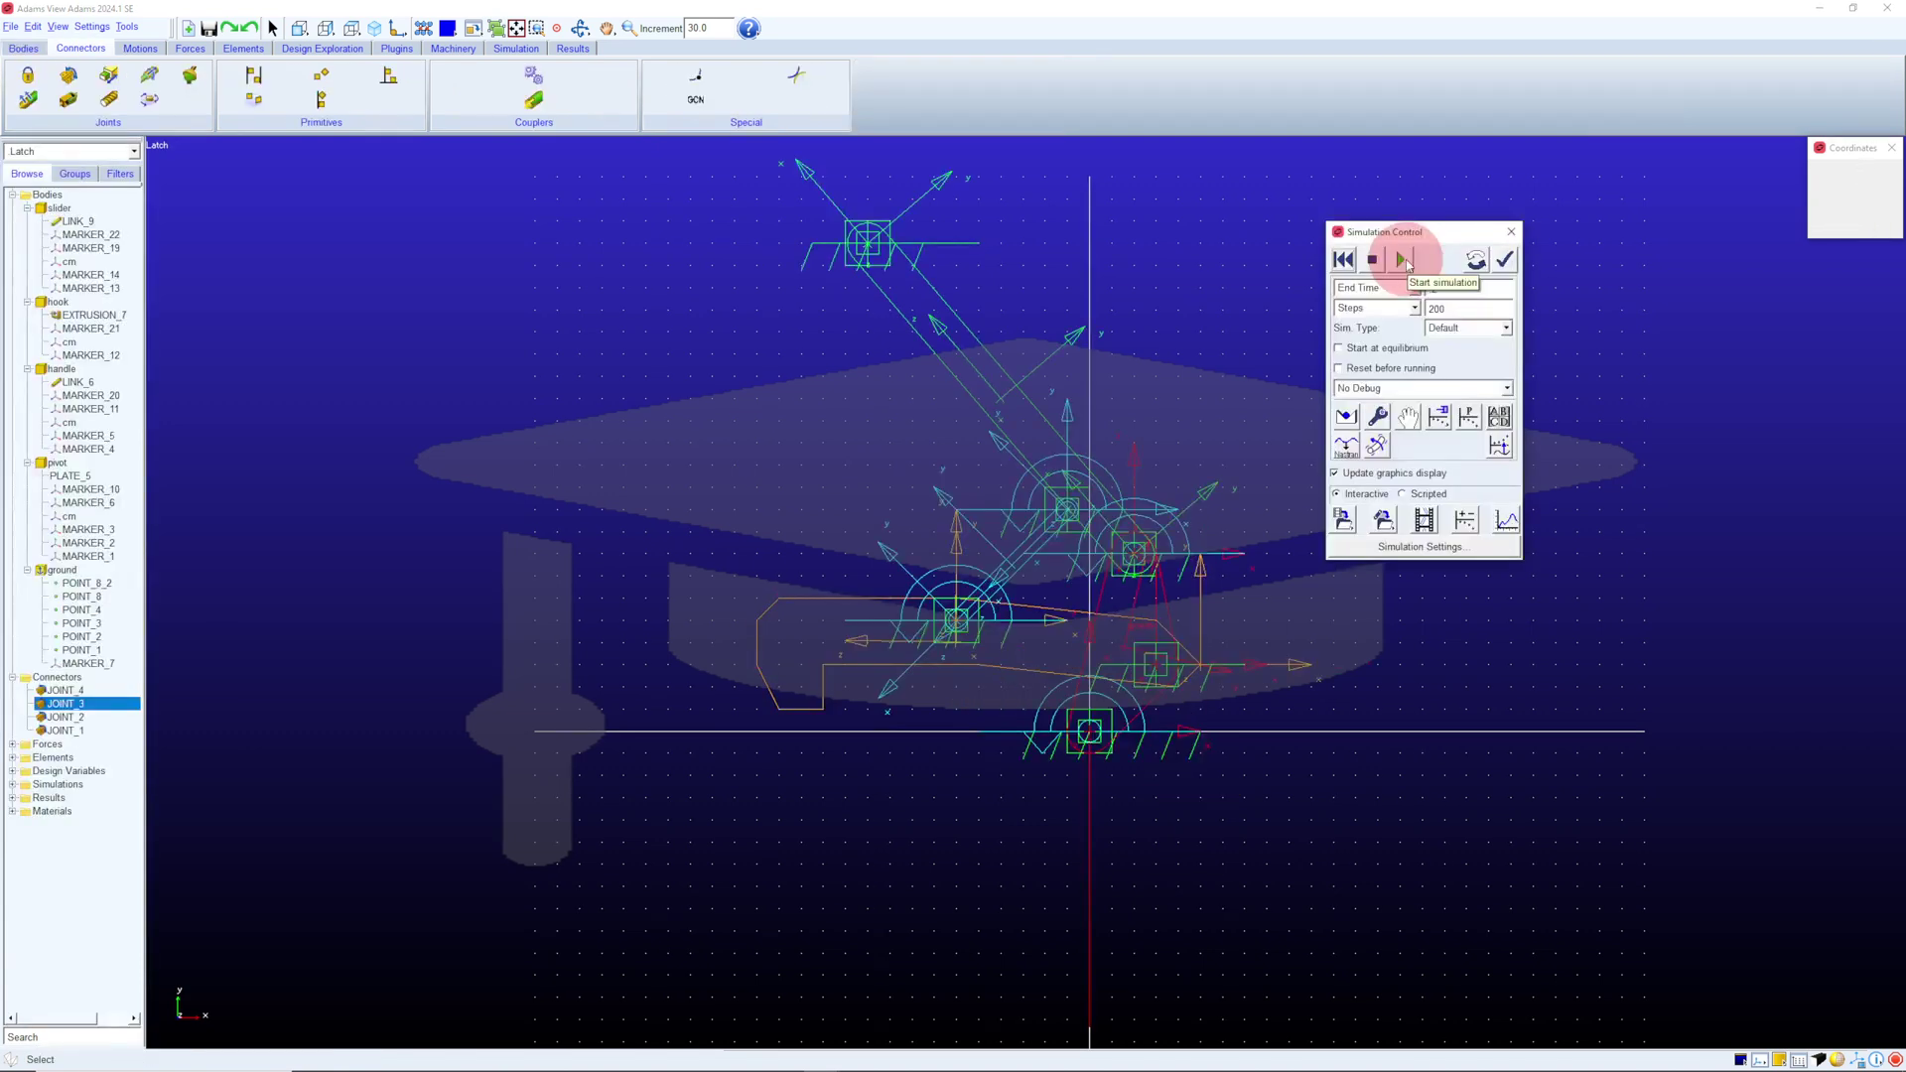
- Run the latch simulation with hook and slider attached, then rewind to the start
left_click(1400, 261)
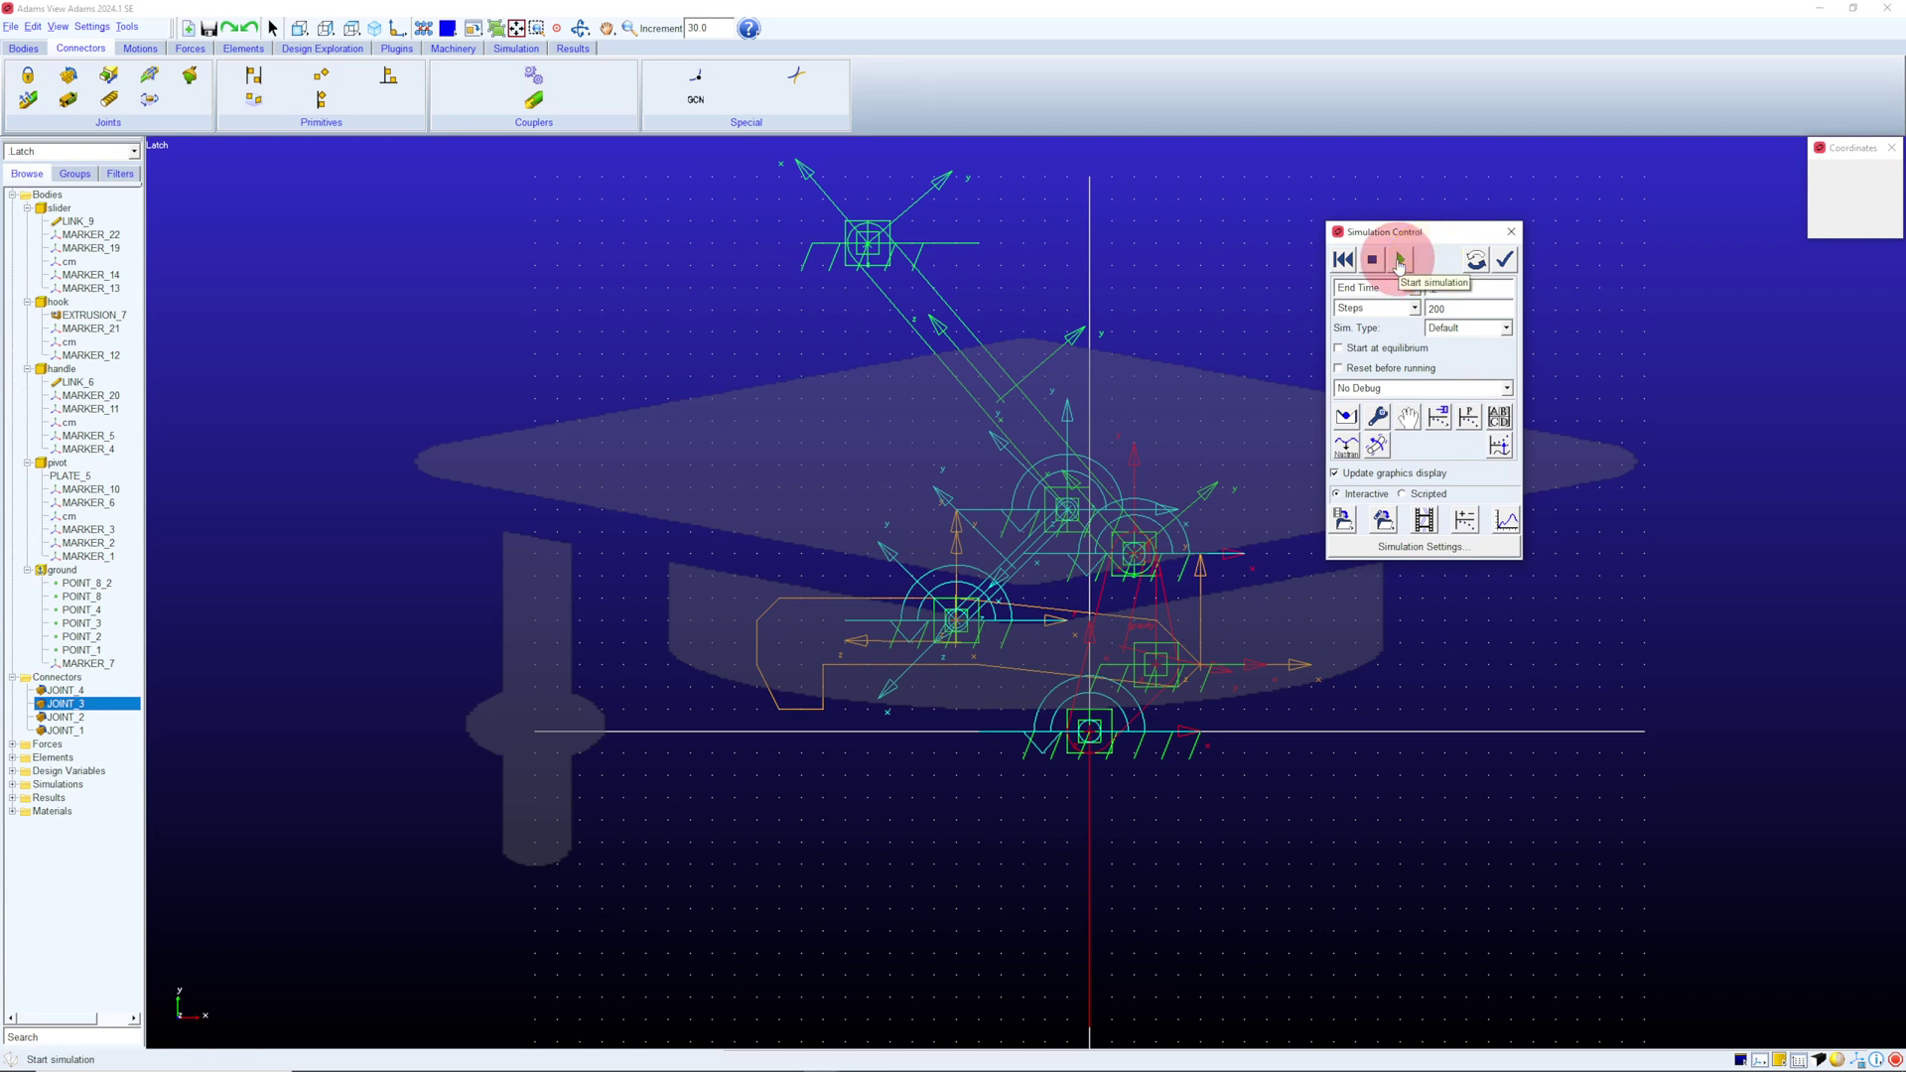
left_click(1401, 261)
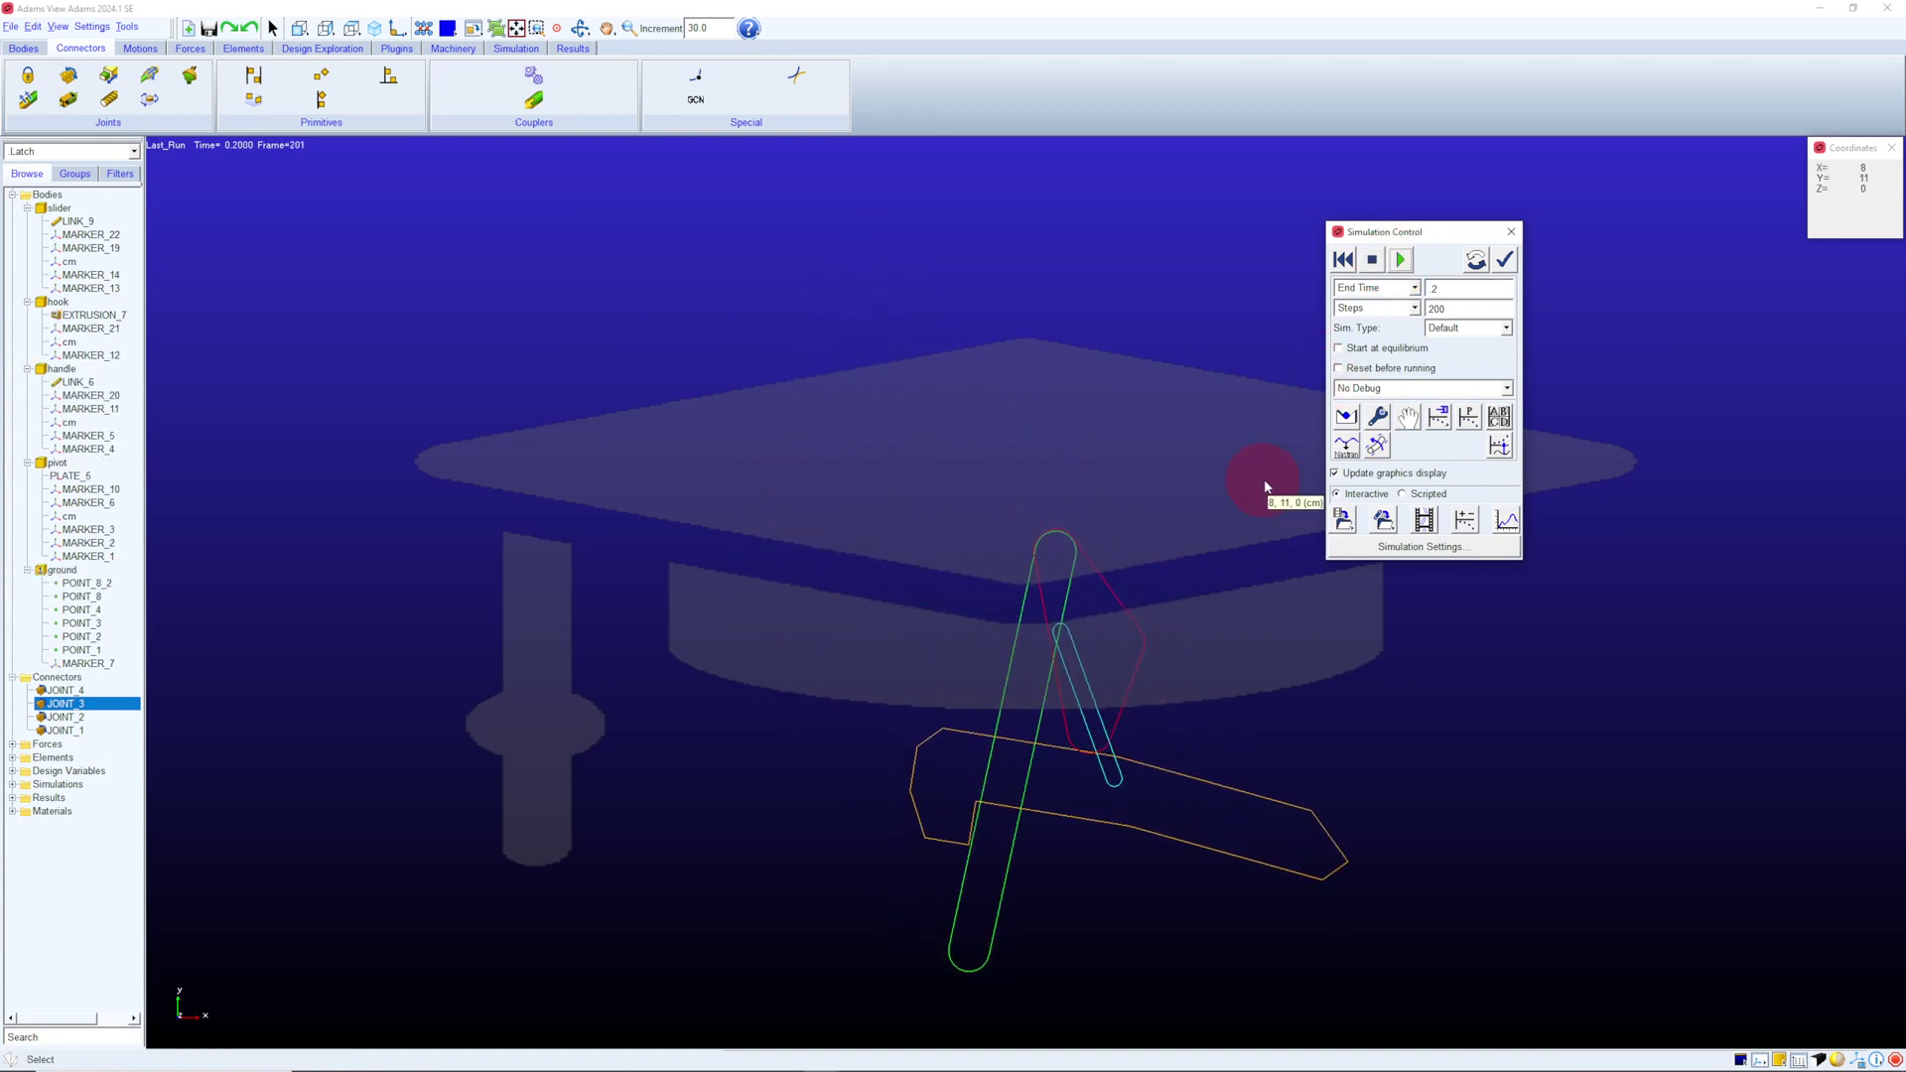
left_click(1348, 268)
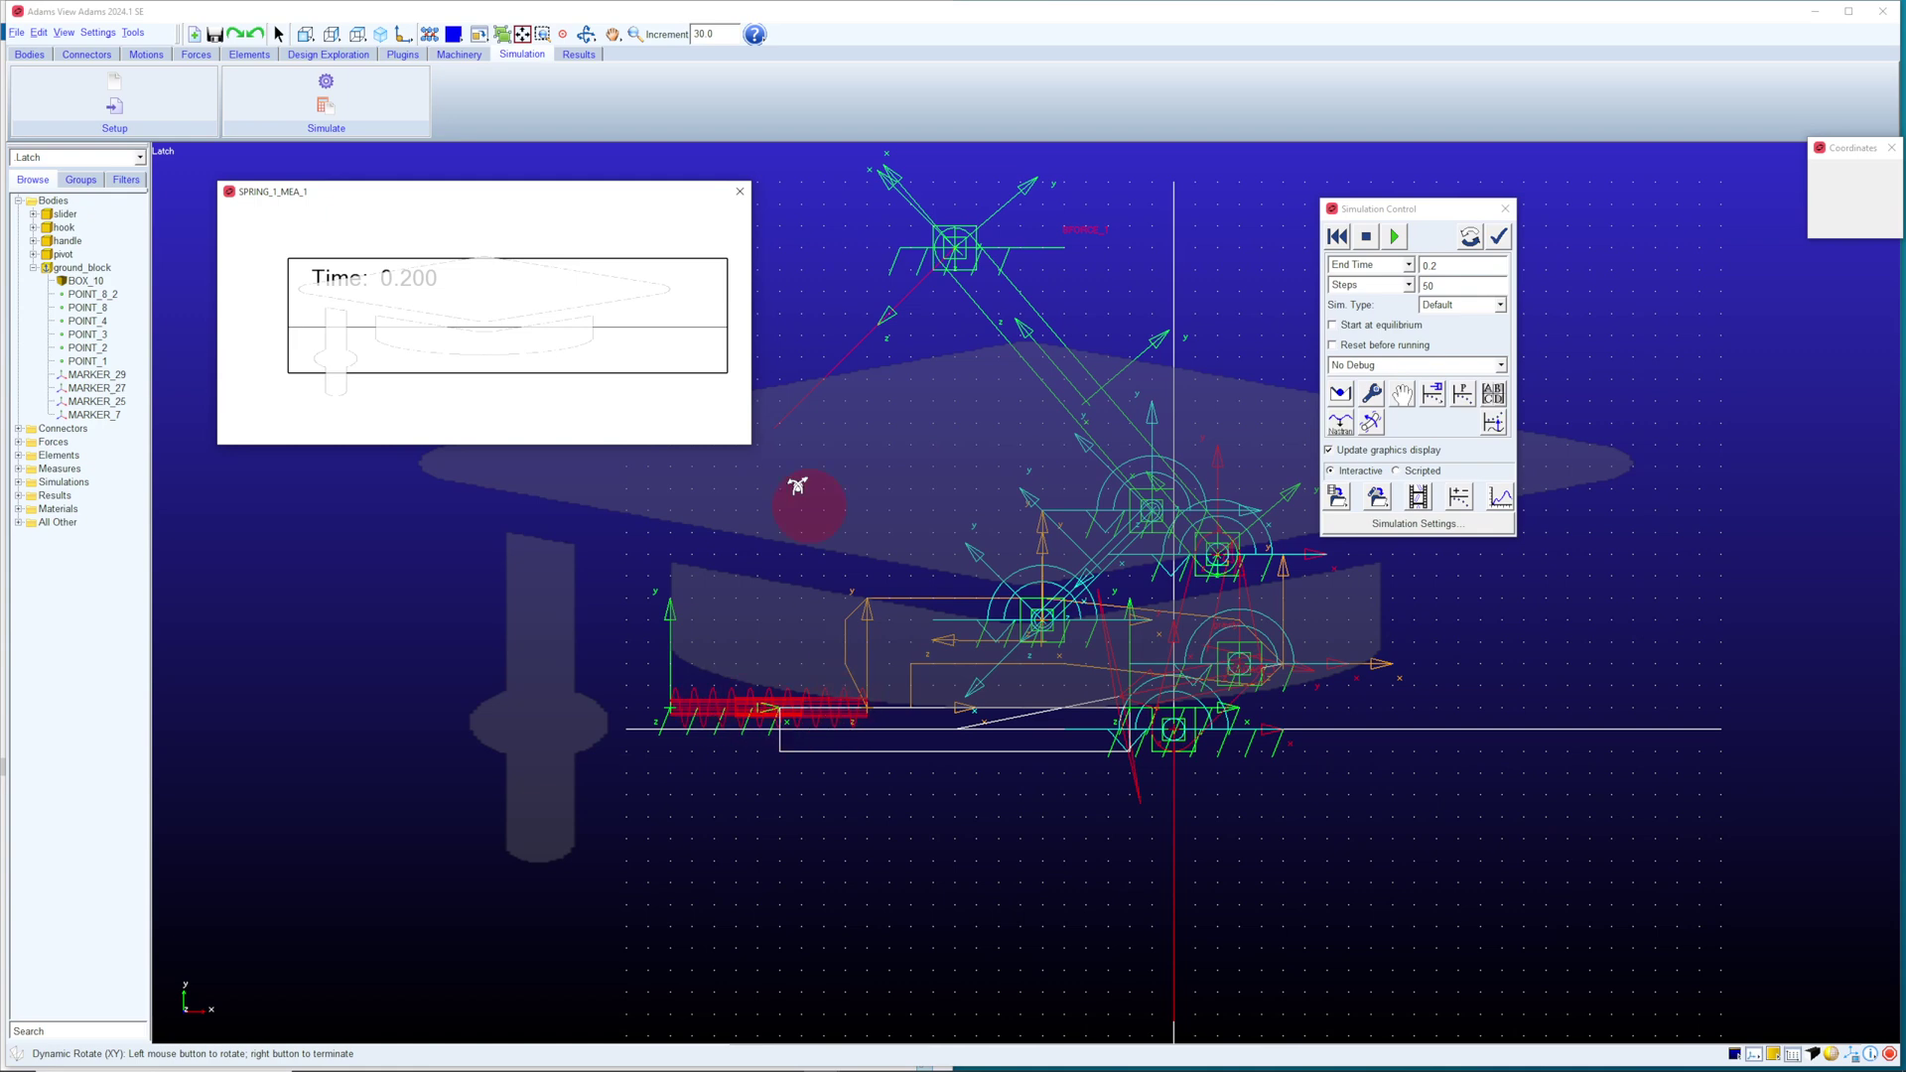
- Run the 0.2 s, 50-step simulation to plot the SPRING_1_MEA_1 spring force
left_click(1395, 236)
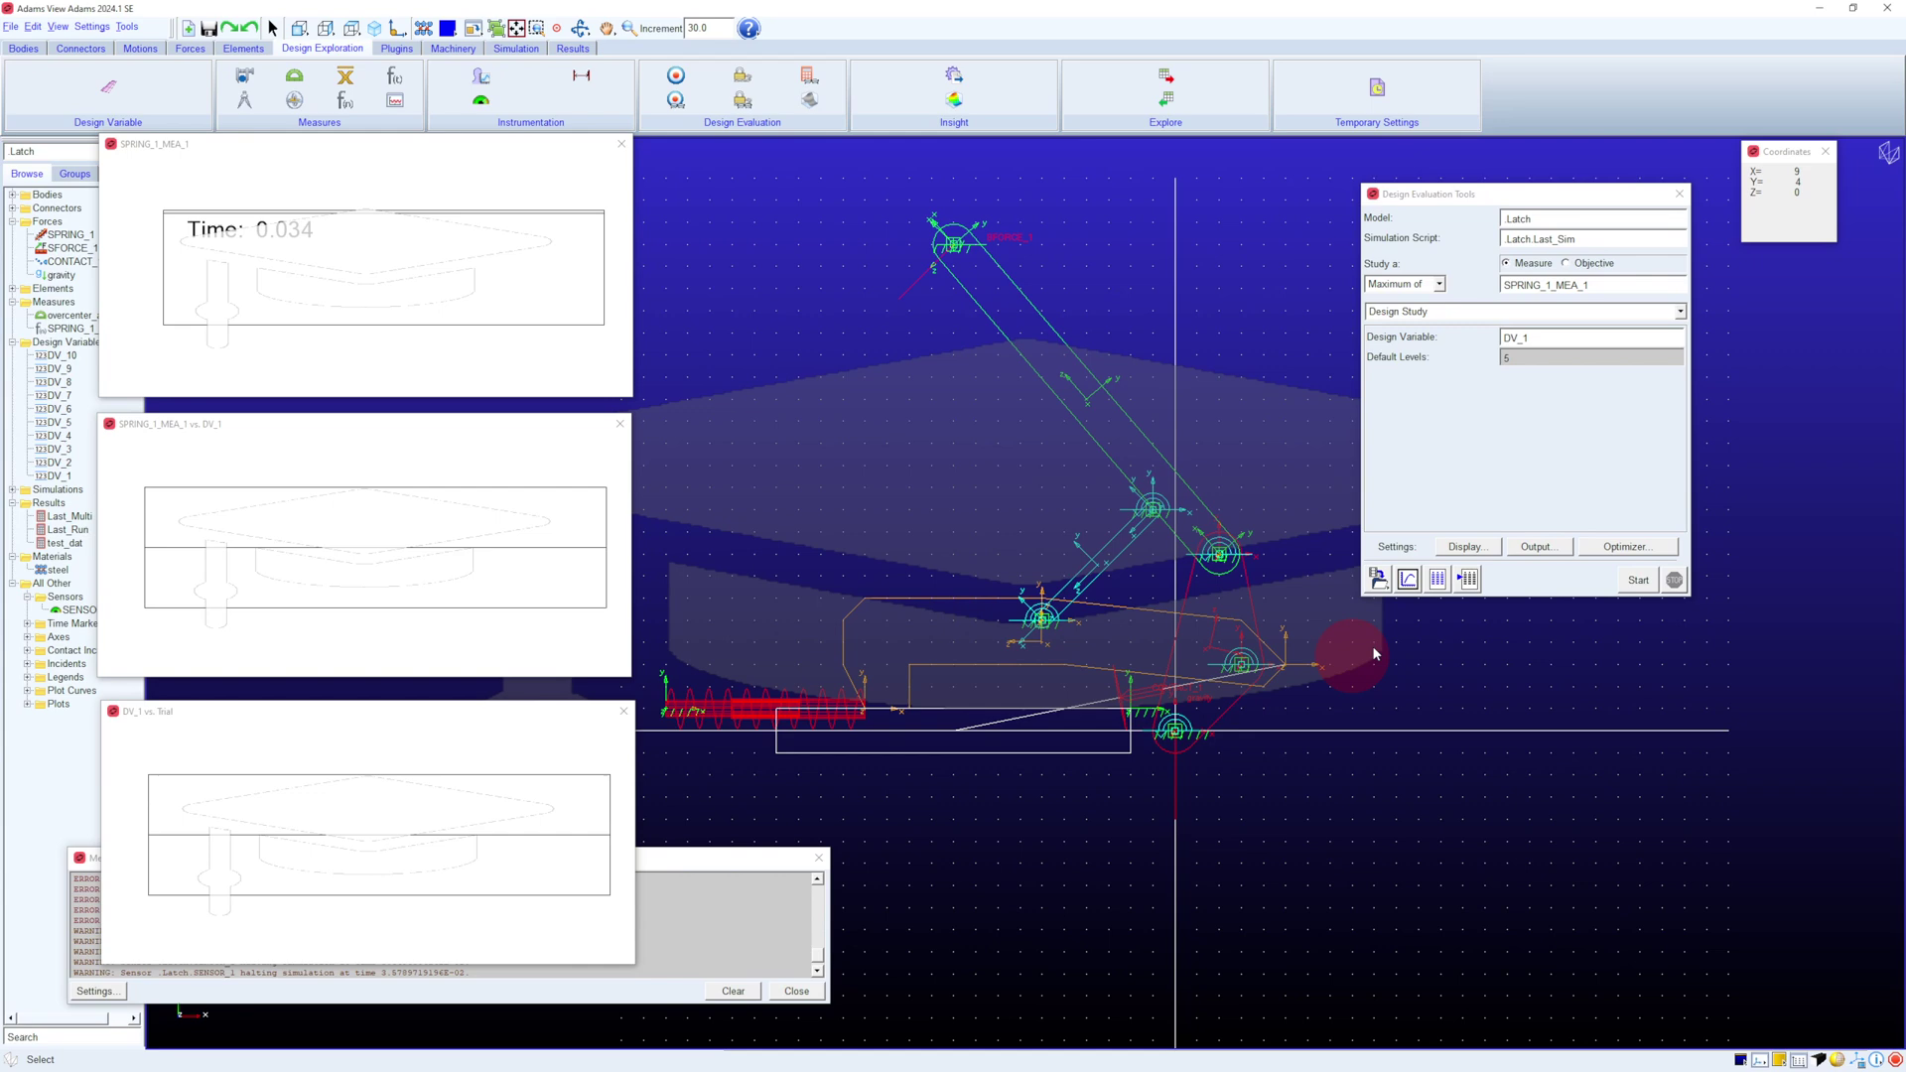
- Run the five-level DV_1 design study on maximum SPRING_1_MEA_1, then start the design of experiments
left_click(1636, 579)
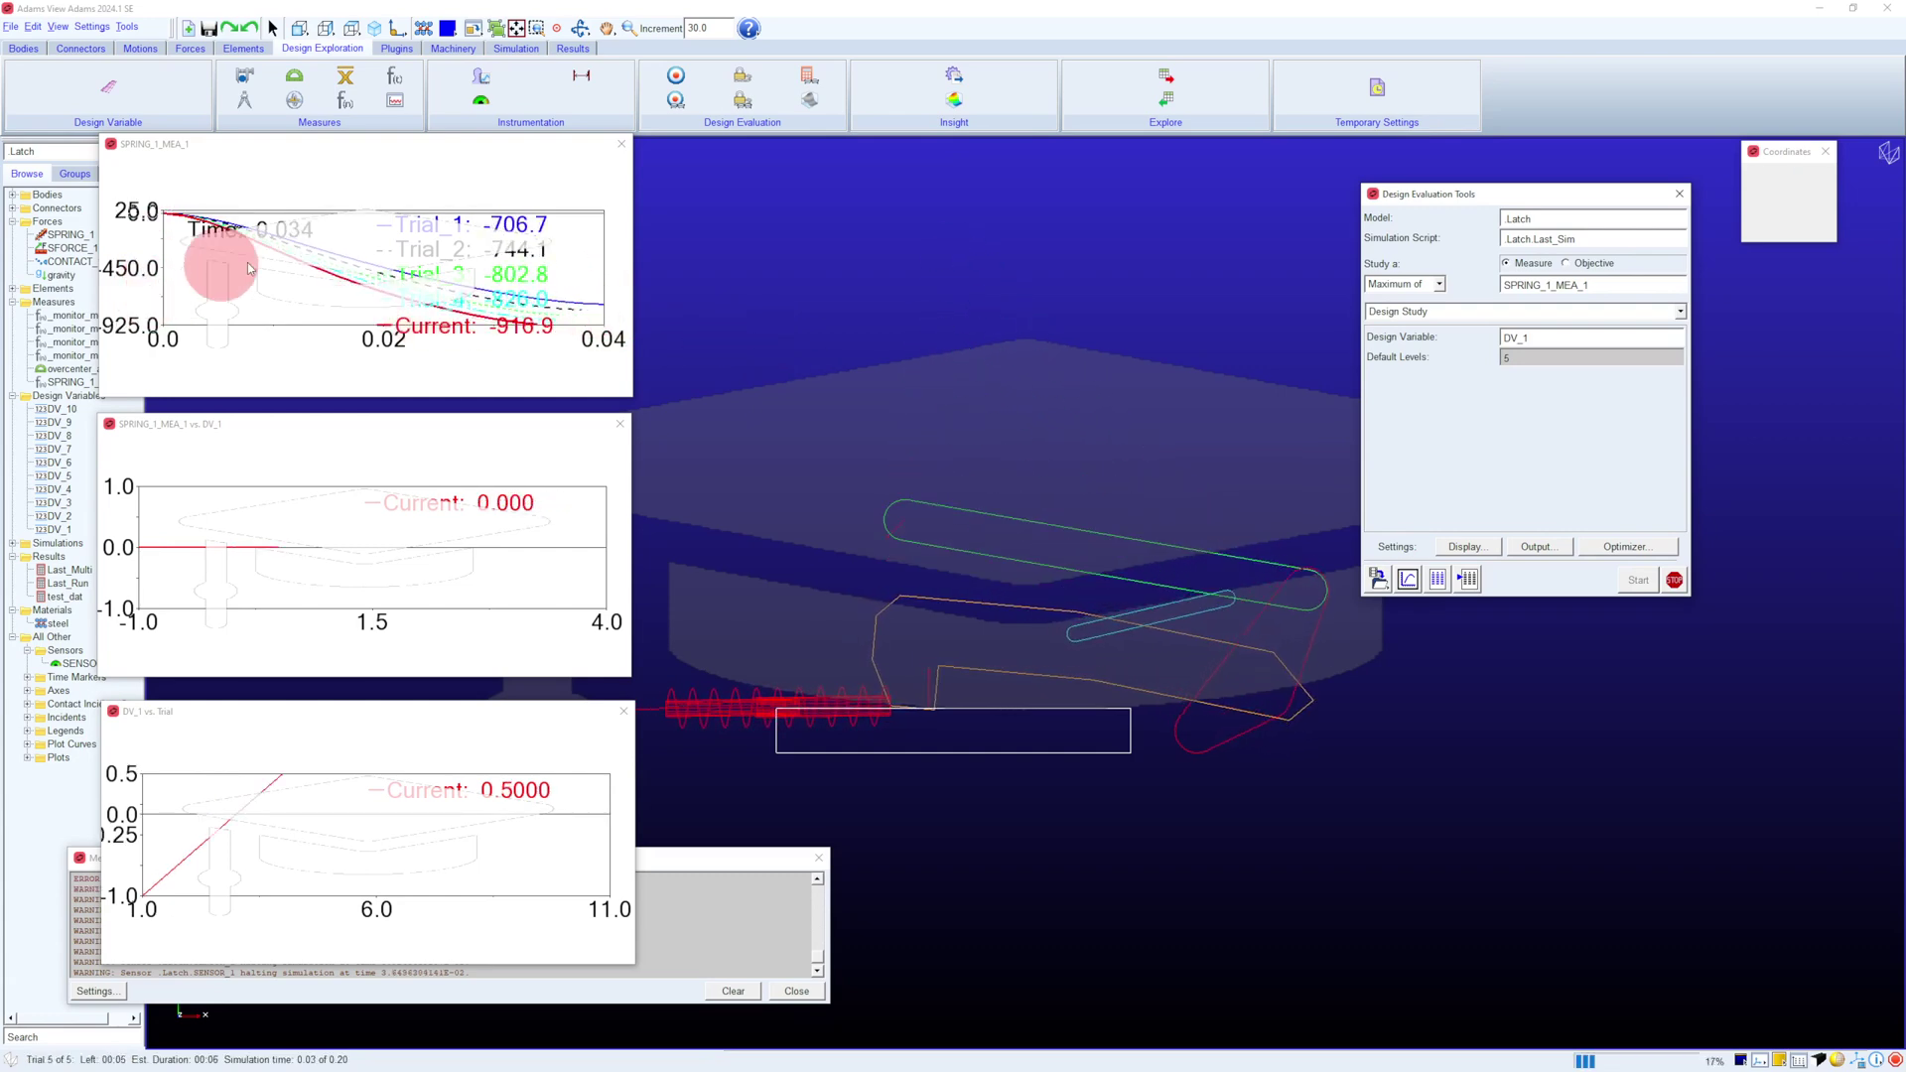
left_click(1740, 707)
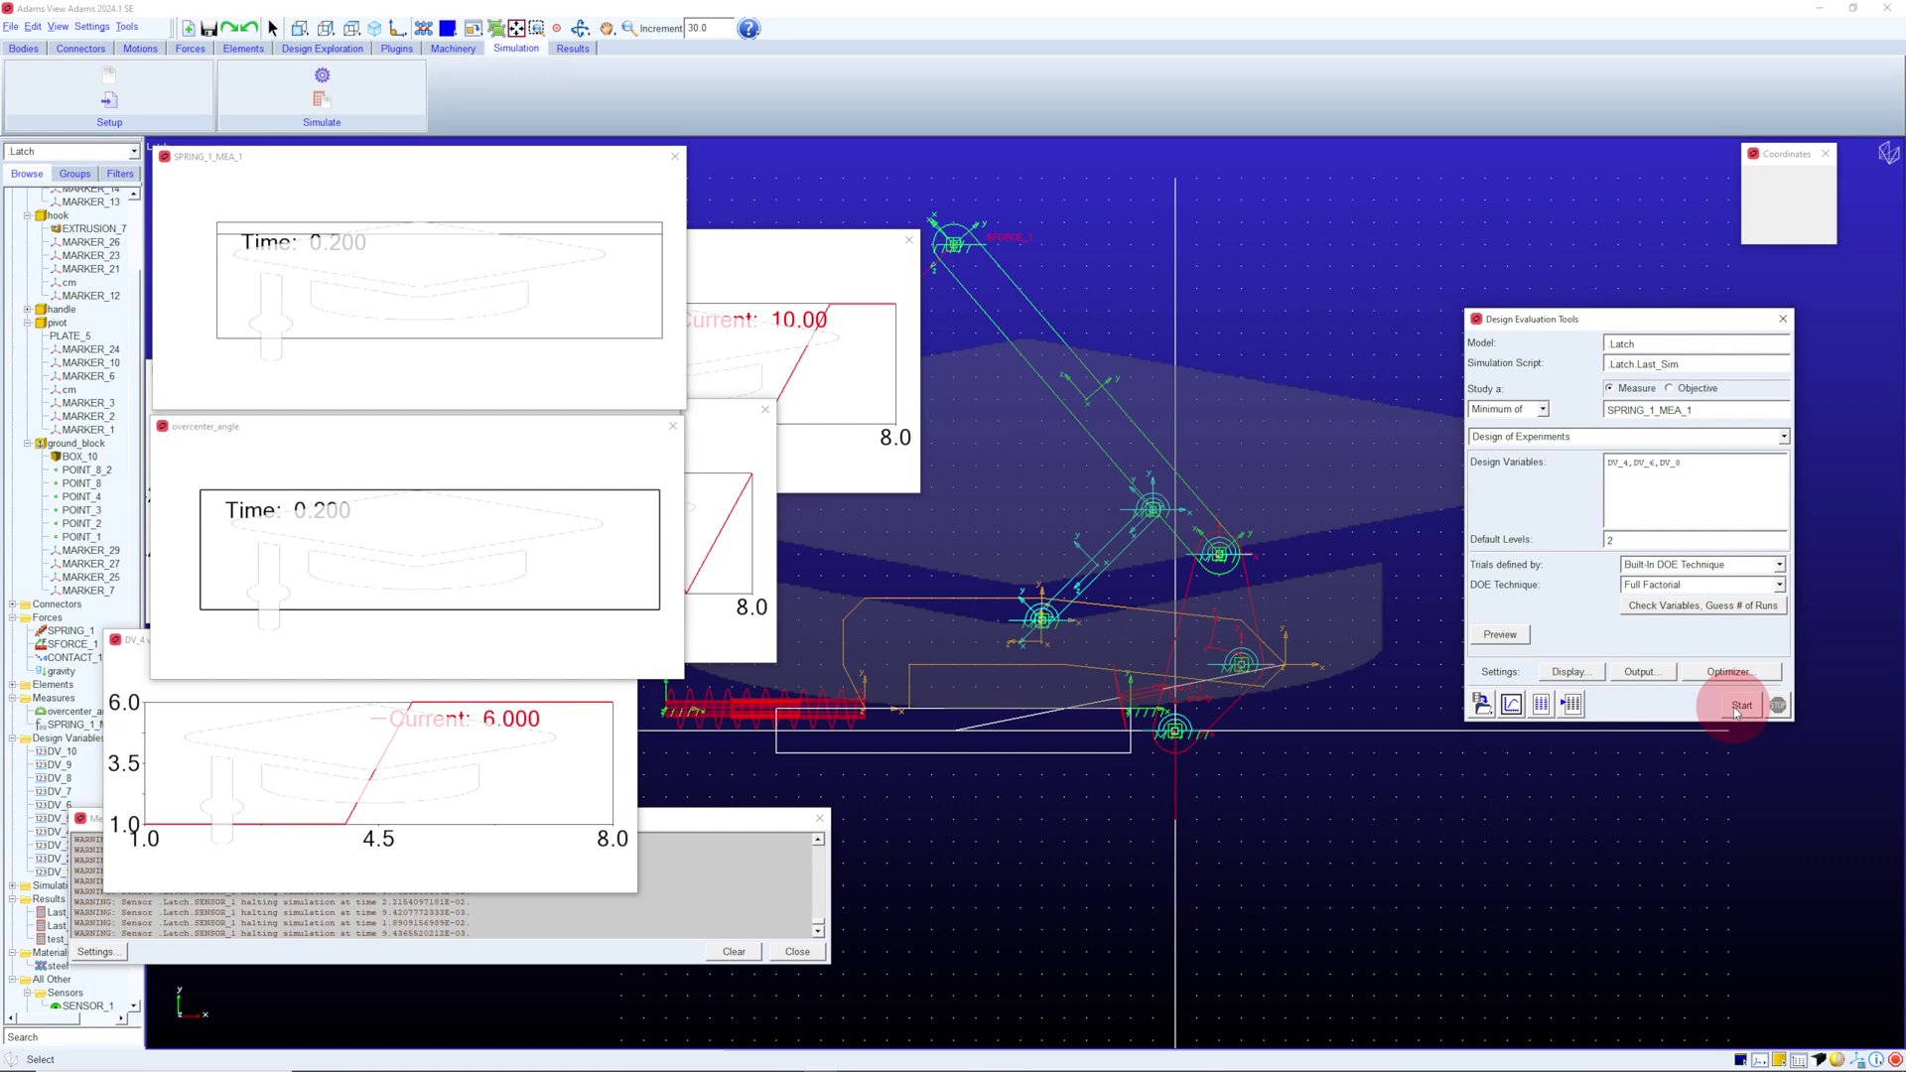
- Run the eight-trial full-factorial DOE on DV_4, DV_6, DV_8 minimizing SPRING_1_MEA_1
left_click(1739, 707)
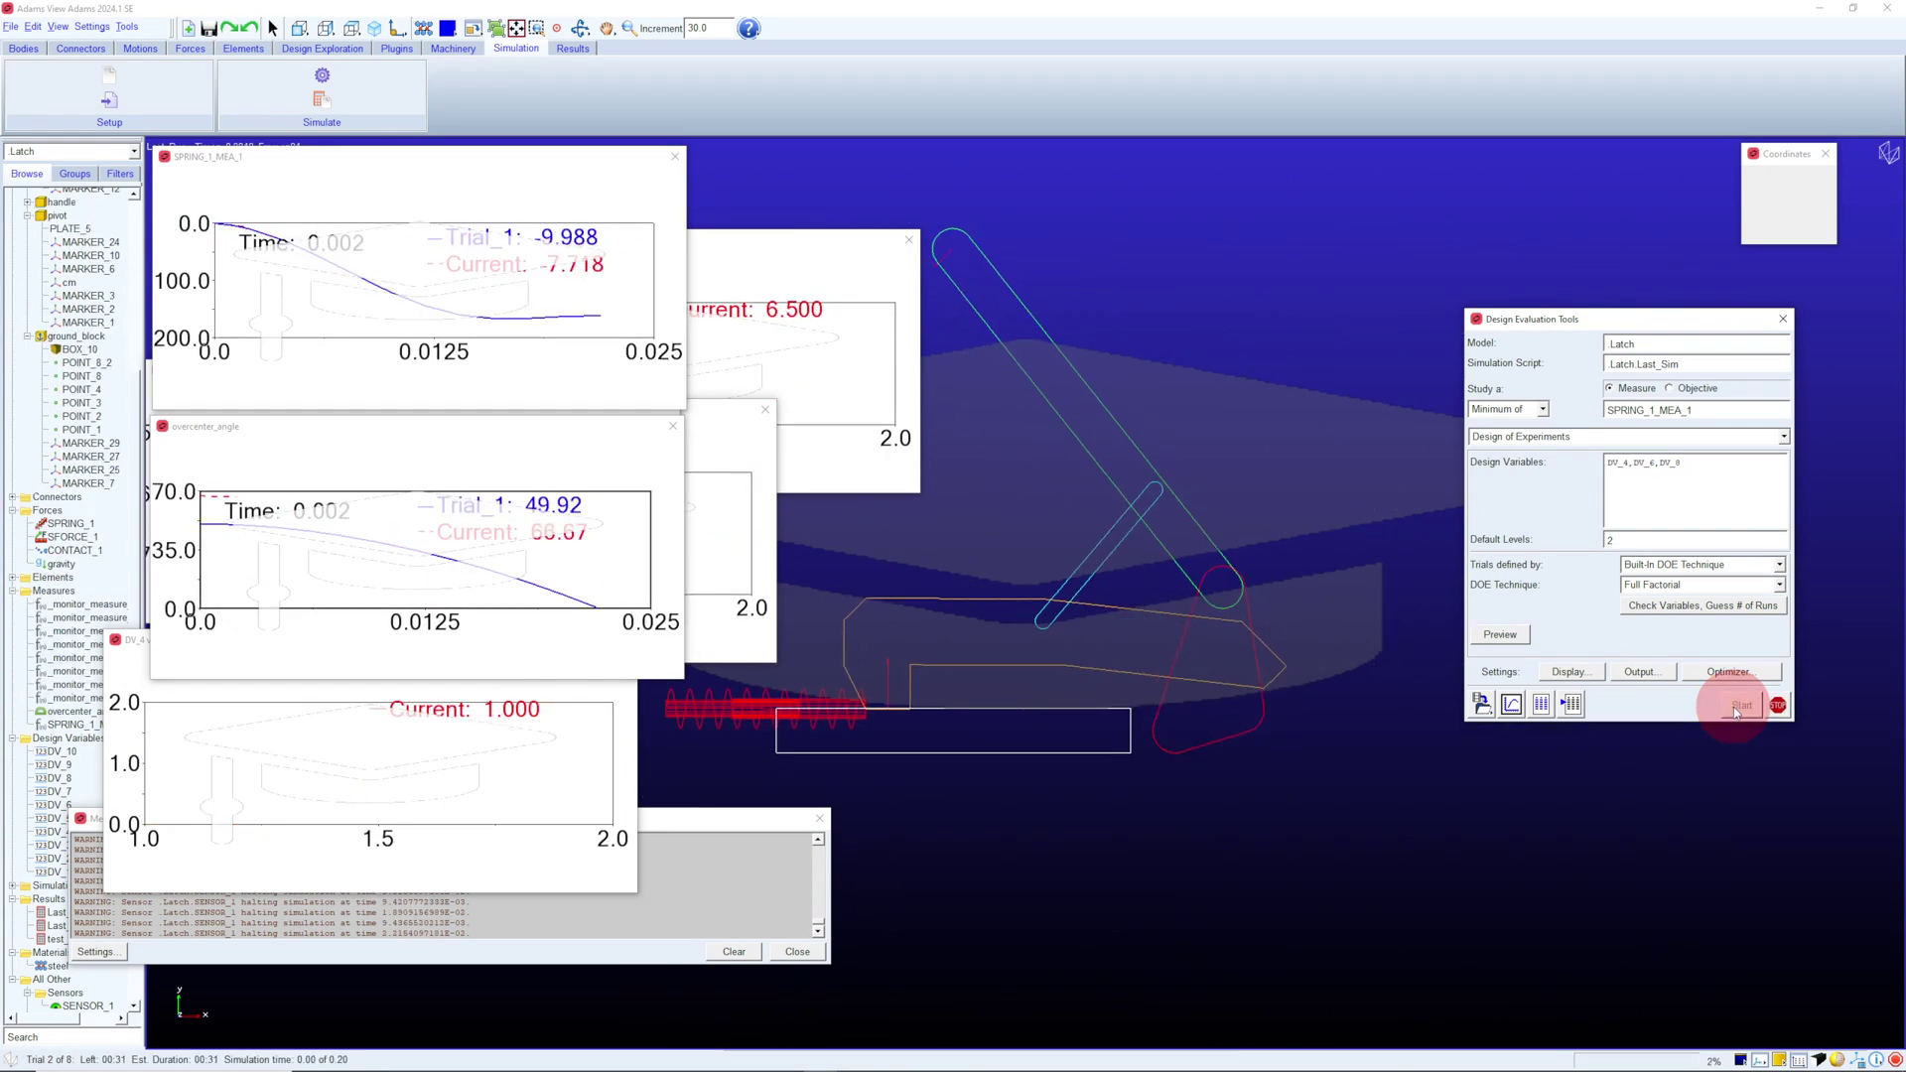